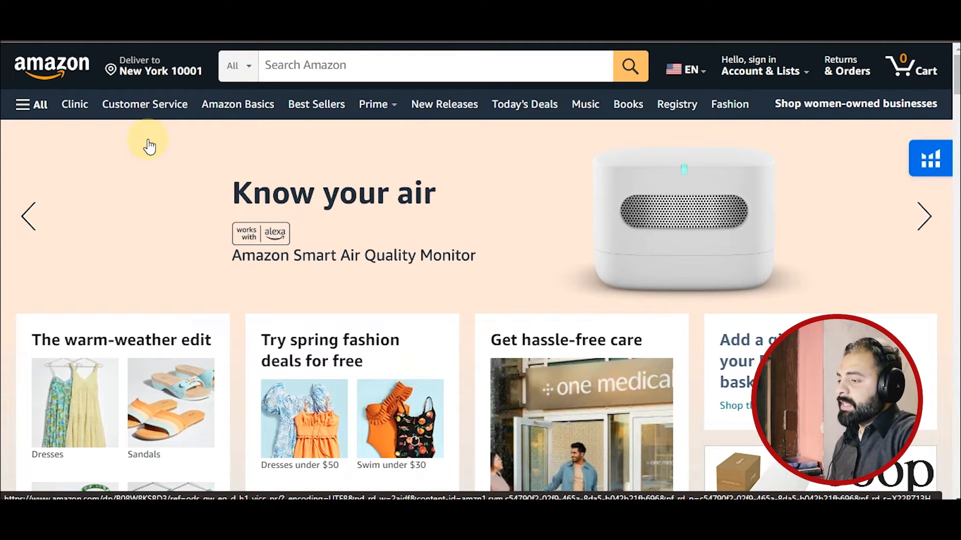
- Check the delivery location options and close the location dialog without changing anything
click(143, 65)
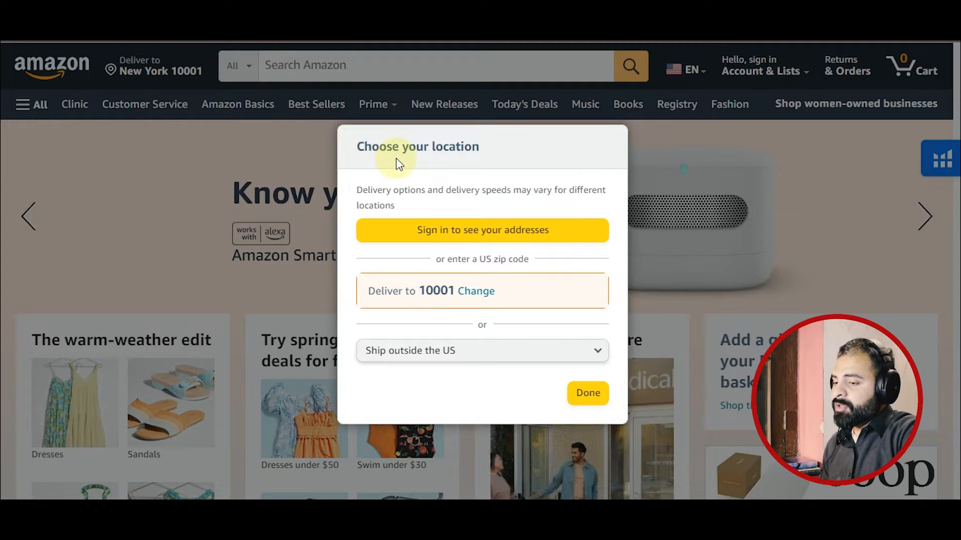
click(589, 392)
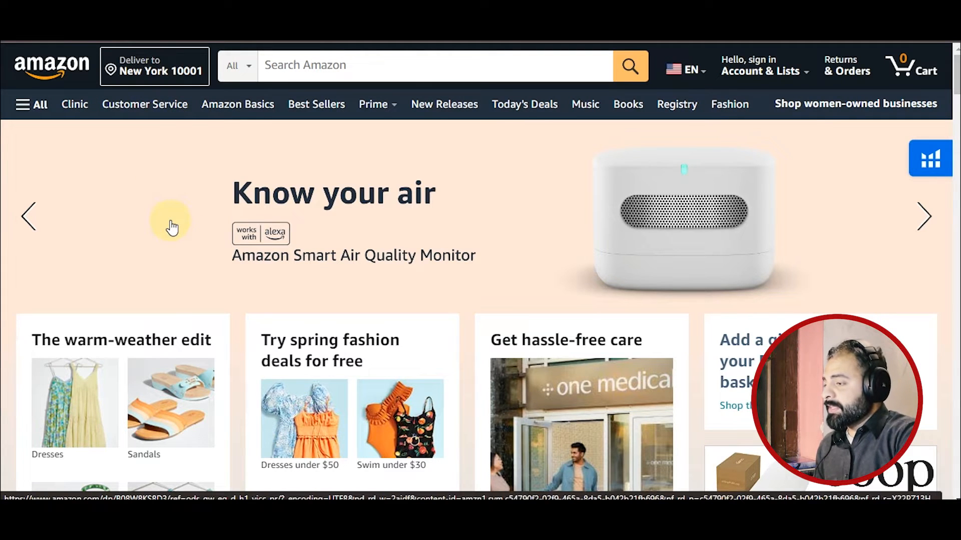
- Look through the site's full menu, from the trending lists to the departments and programs
click(34, 115)
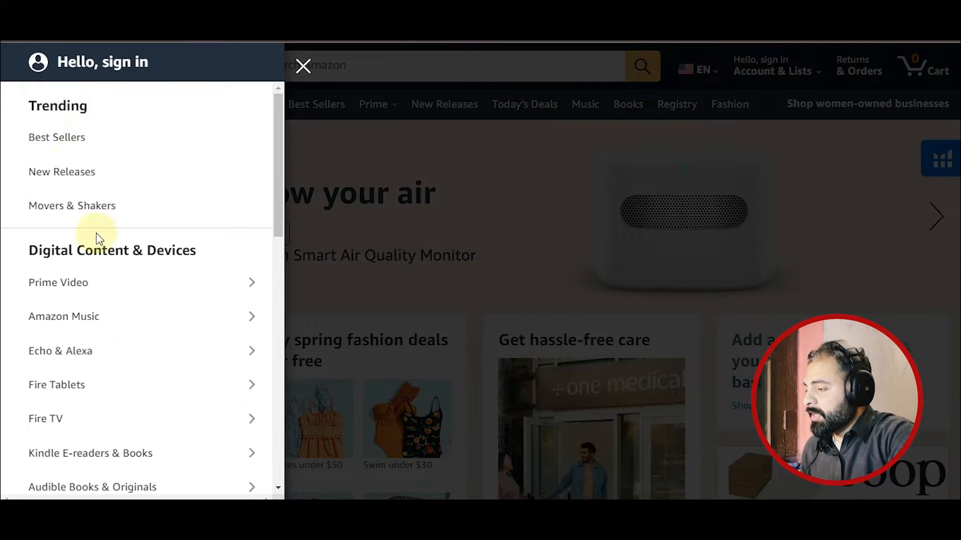
scroll(98, 235, down, 3)
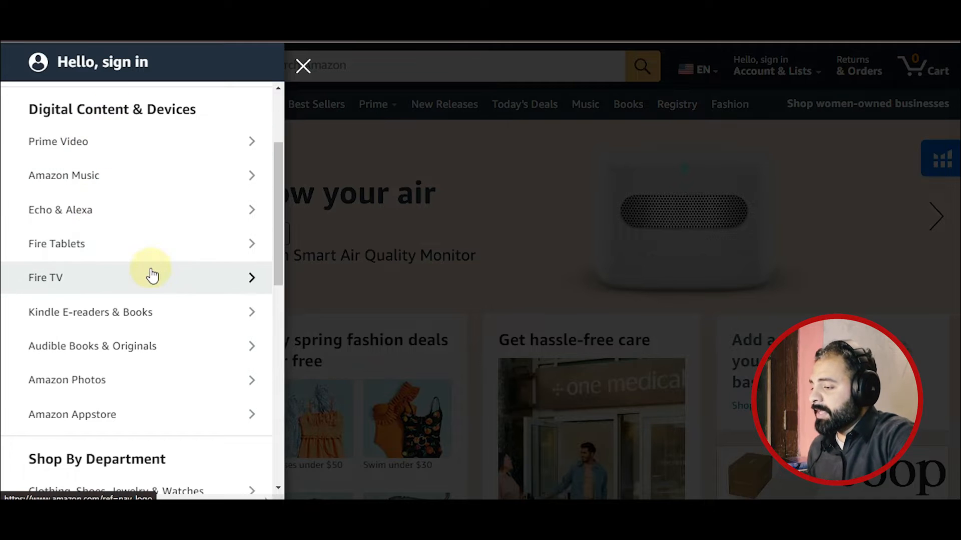
scroll(150, 272, down, 3)
scroll(115, 265, down, 3)
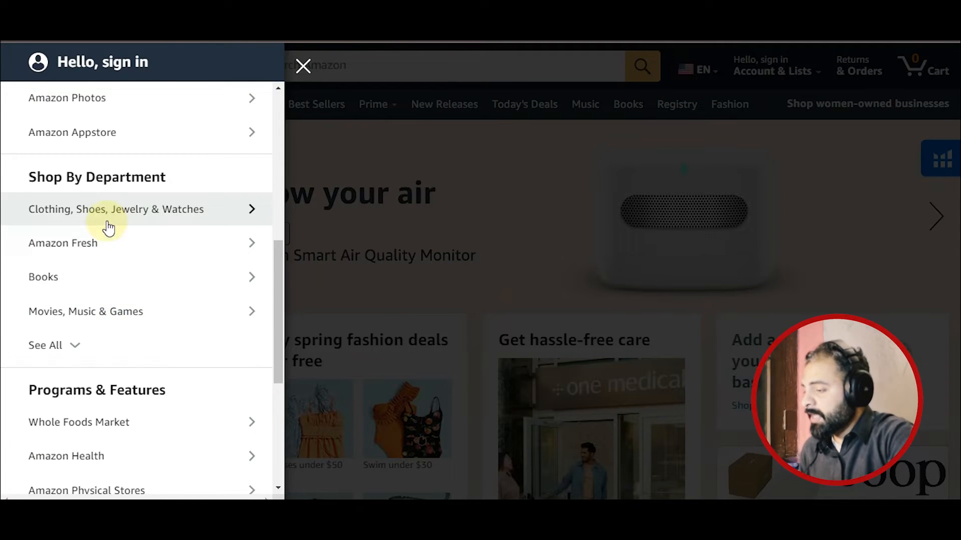
scroll(176, 372, down, 3)
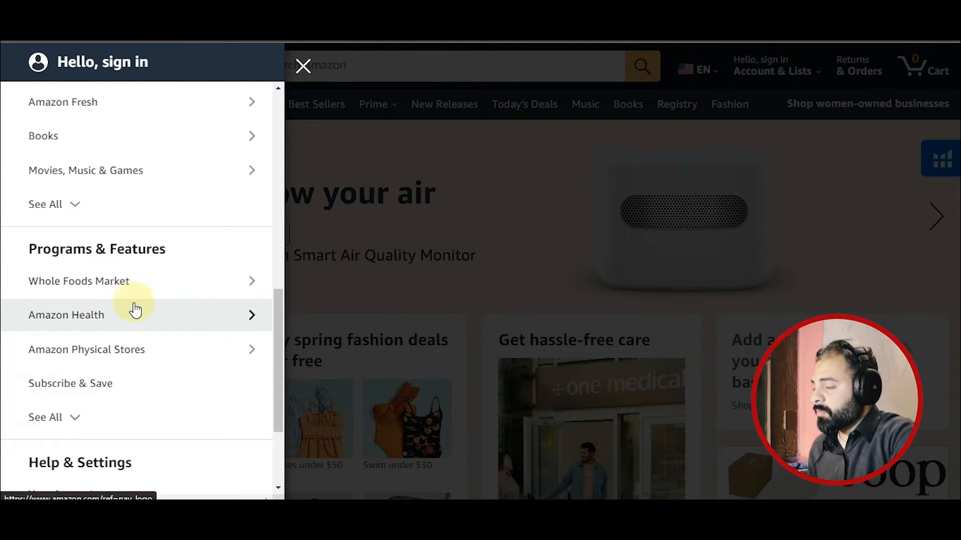
scroll(133, 311, up, 6)
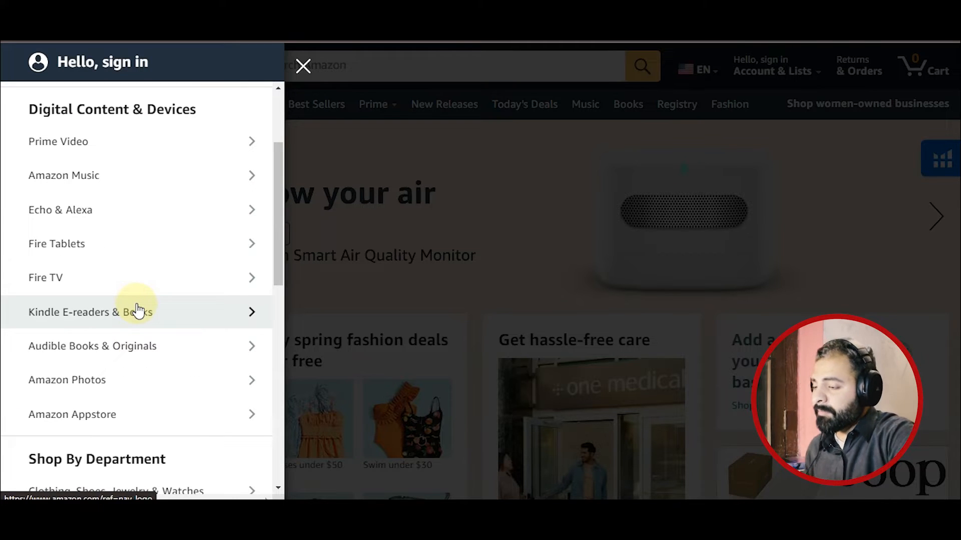
scroll(138, 310, up, 3)
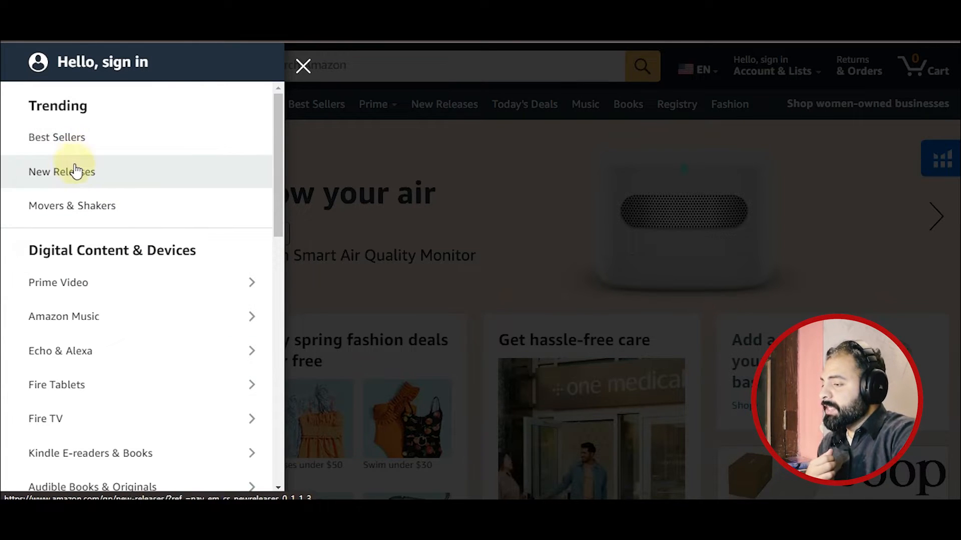
- Expand the Shop By Department list to show all departments
scroll(195, 210, down, 5)
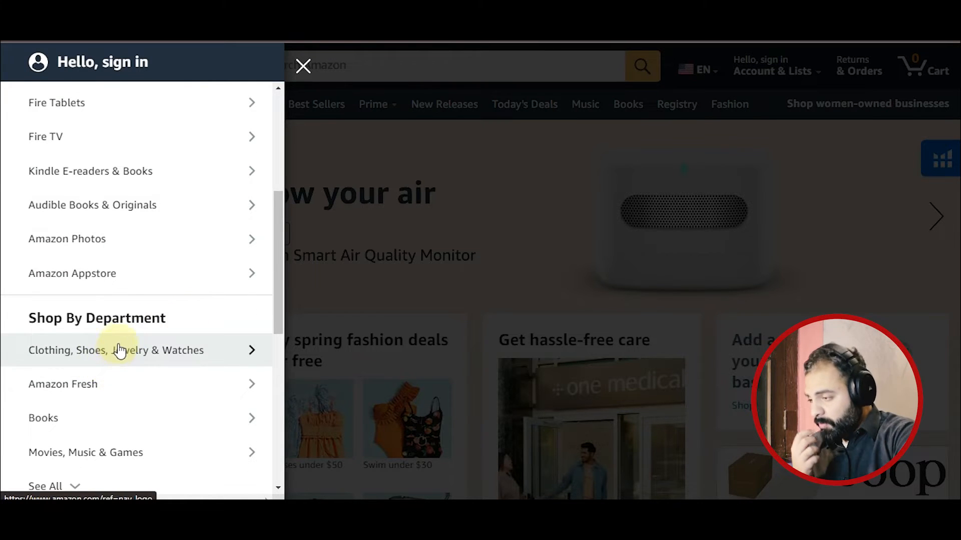
scroll(120, 347, down, 3)
click(76, 348)
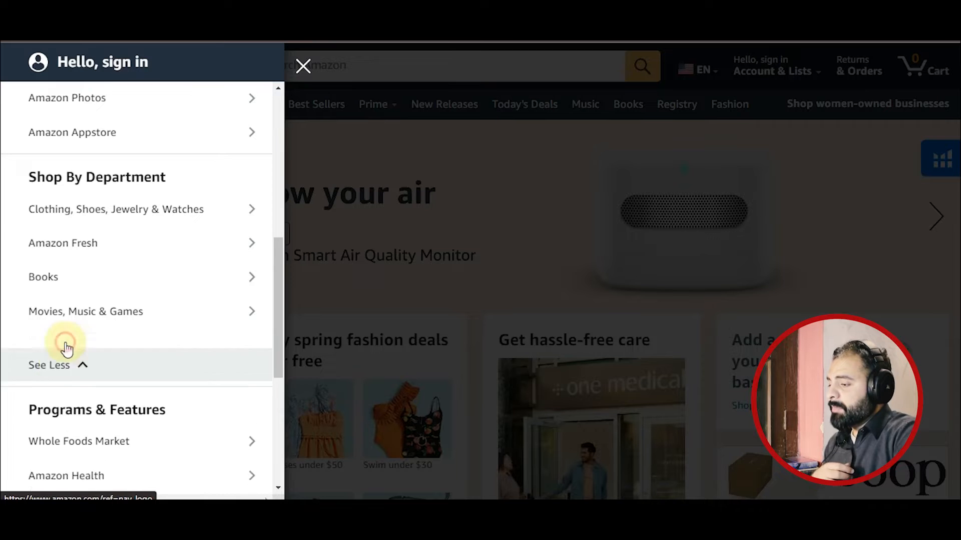
- Open the All Beauty page from the Beauty & Health department
scroll(106, 307, down, 3)
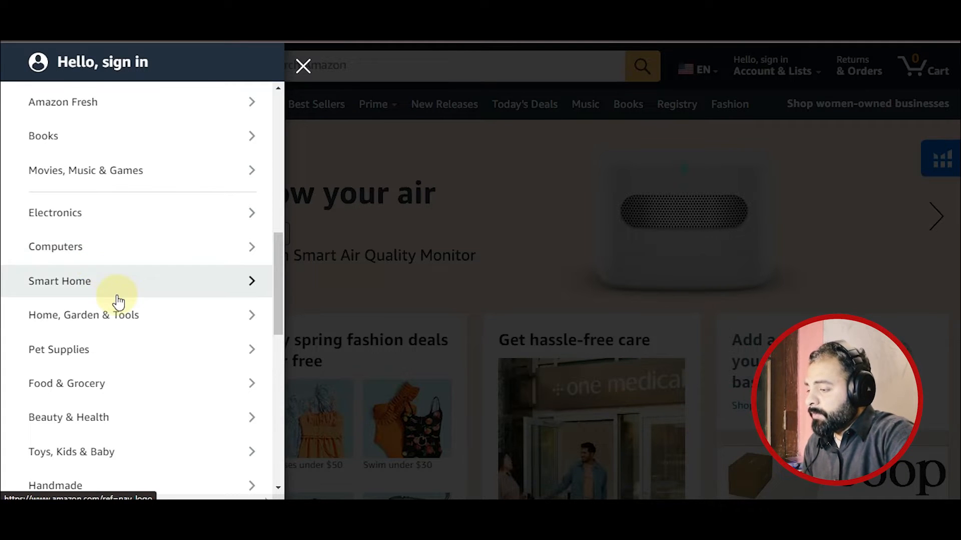
scroll(128, 313, down, 3)
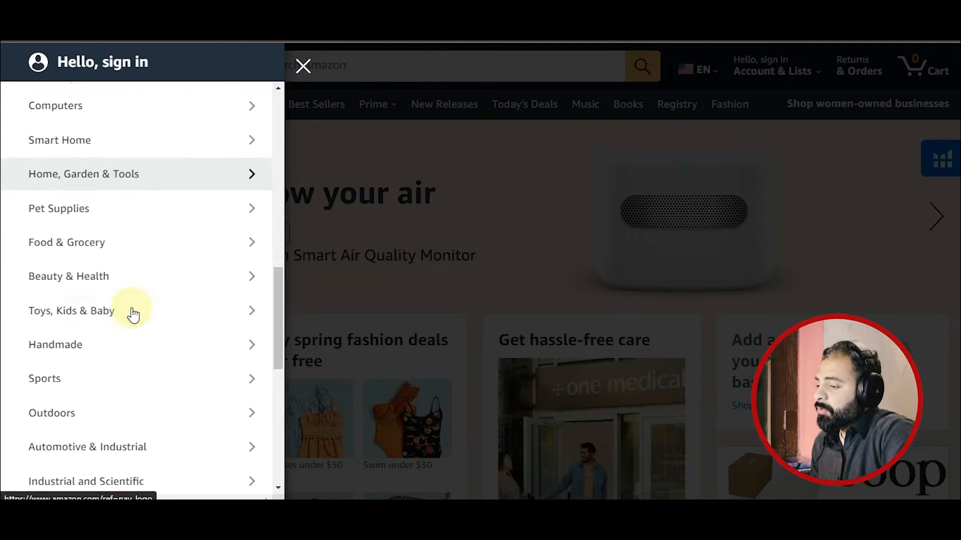
click(121, 284)
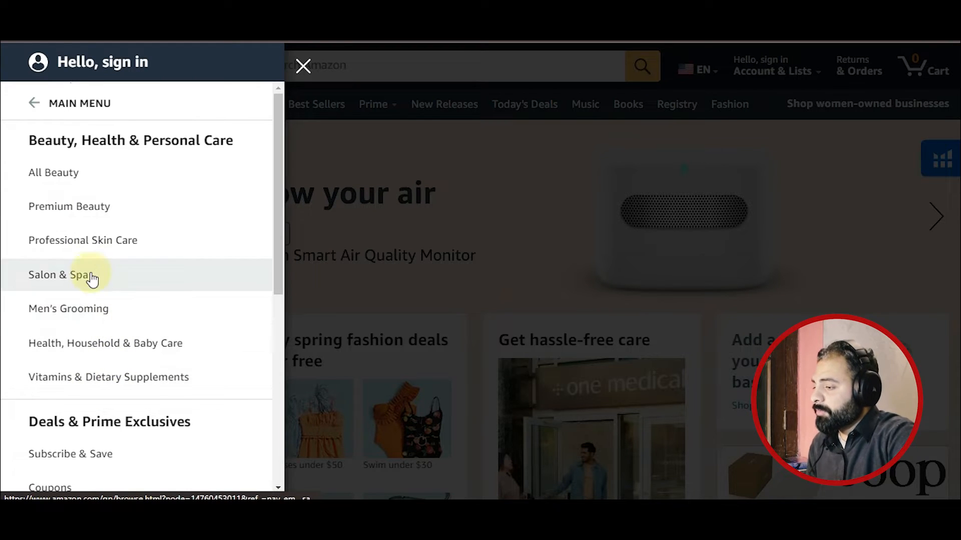
click(74, 183)
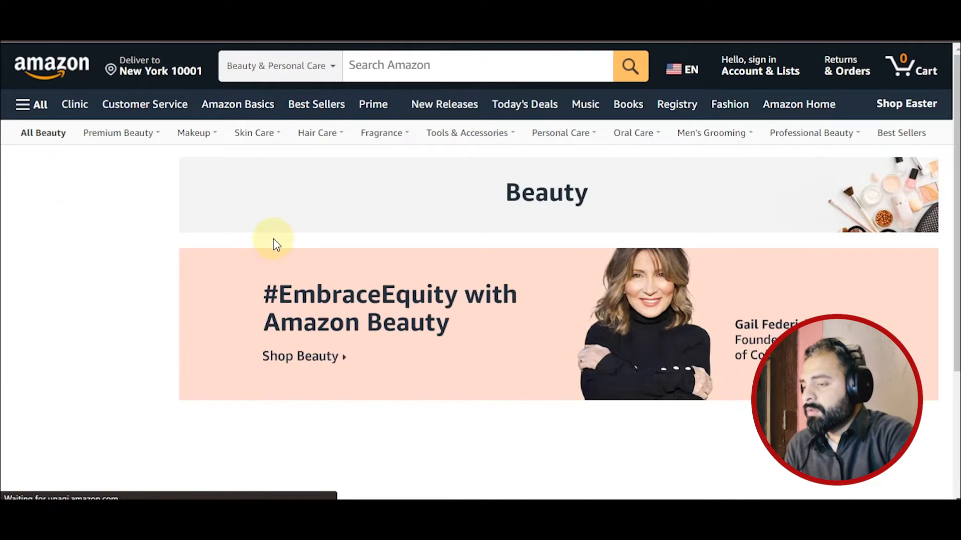
- Look through the Beauty page's filters, Beauty Deals and featured categories
scroll(273, 238, down, 3)
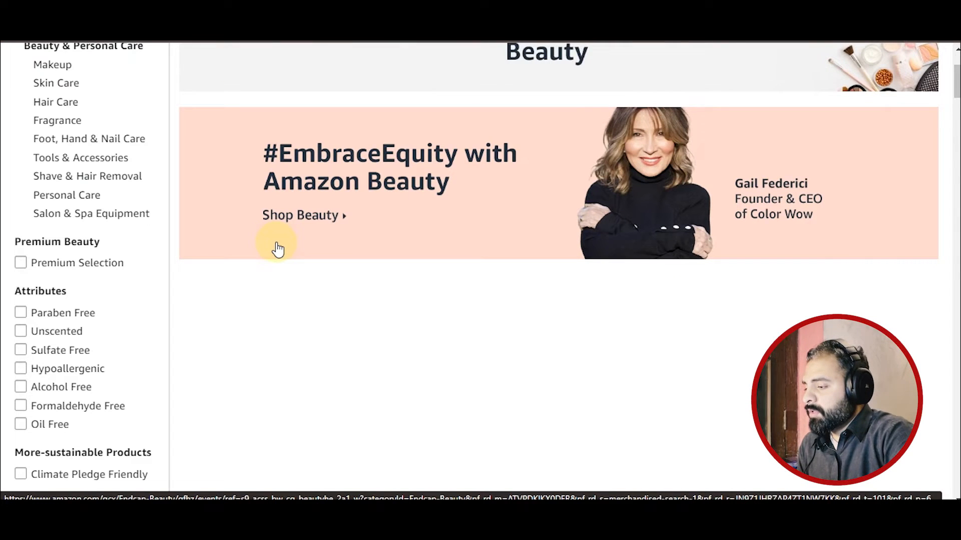
scroll(274, 240, up, 3)
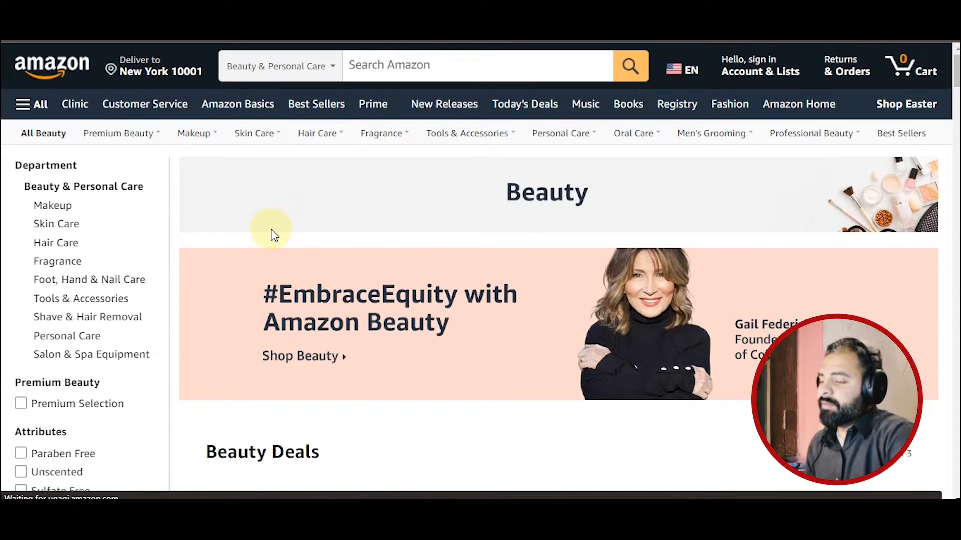
scroll(272, 234, down, 1)
scroll(272, 234, down, 8)
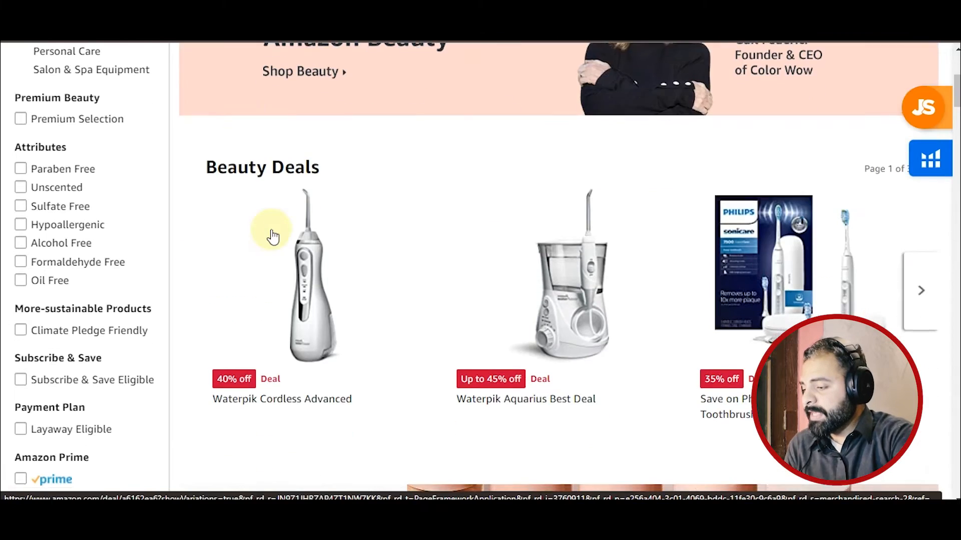
scroll(351, 344, down, 7)
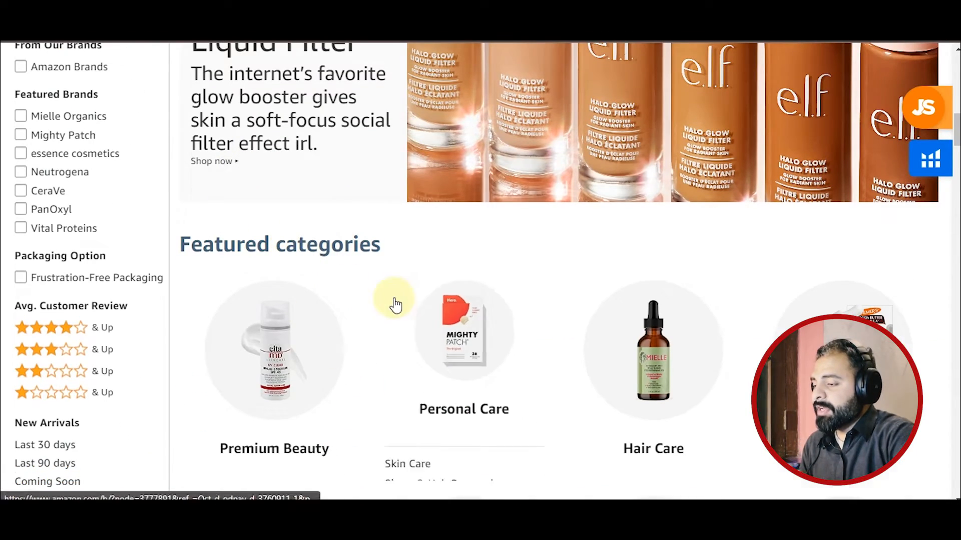
scroll(395, 302, down, 3)
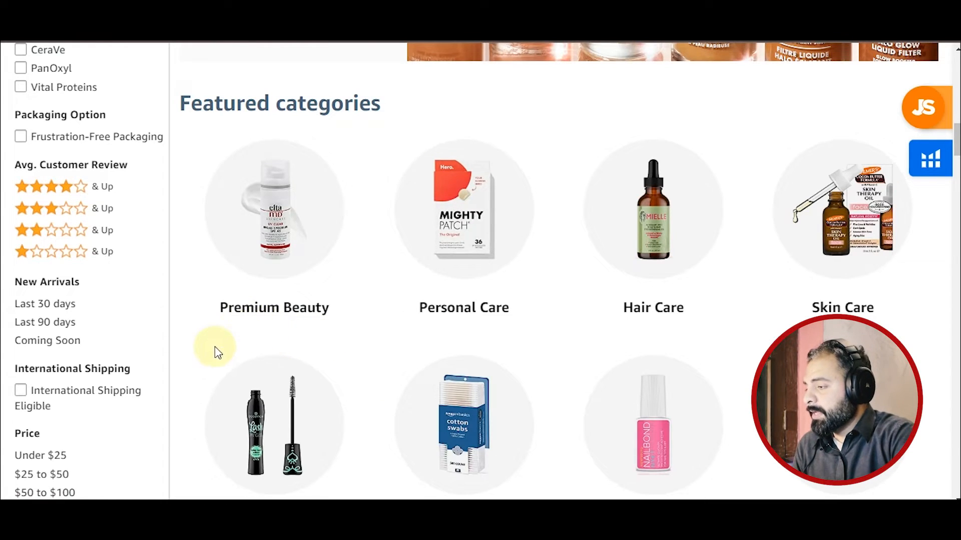
- Open the Tools & Accessories subcategory of Beauty & Personal Care
scroll(197, 347, up, 3)
scroll(197, 348, up, 9)
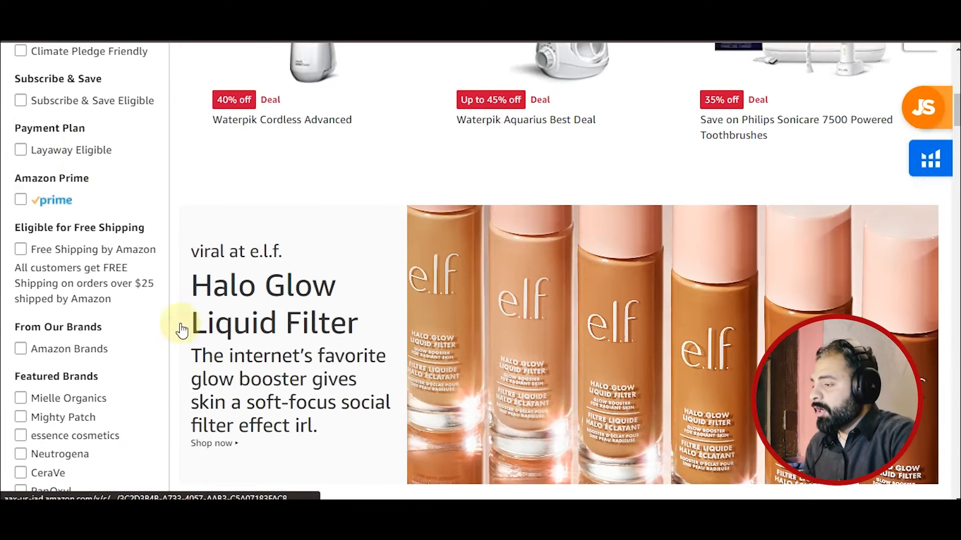
scroll(91, 185, up, 9)
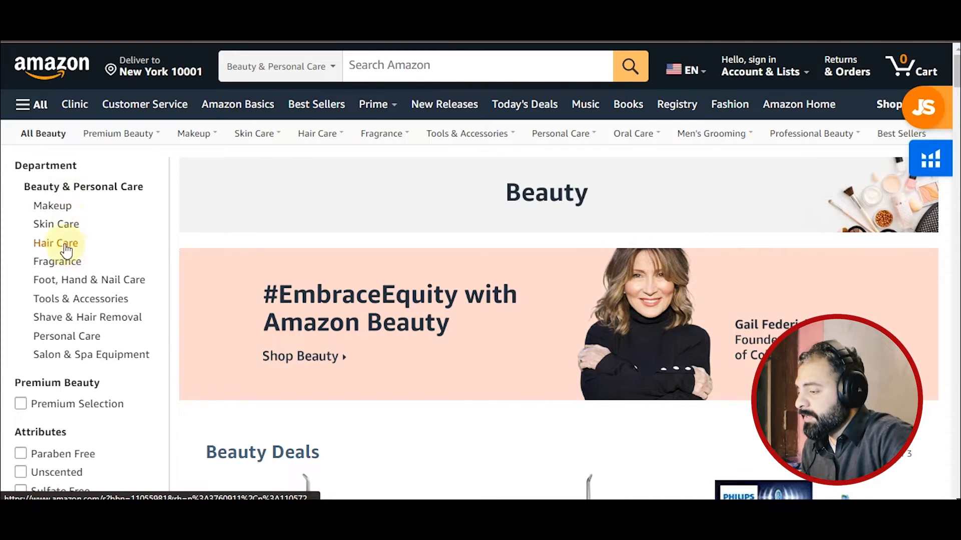
click(83, 300)
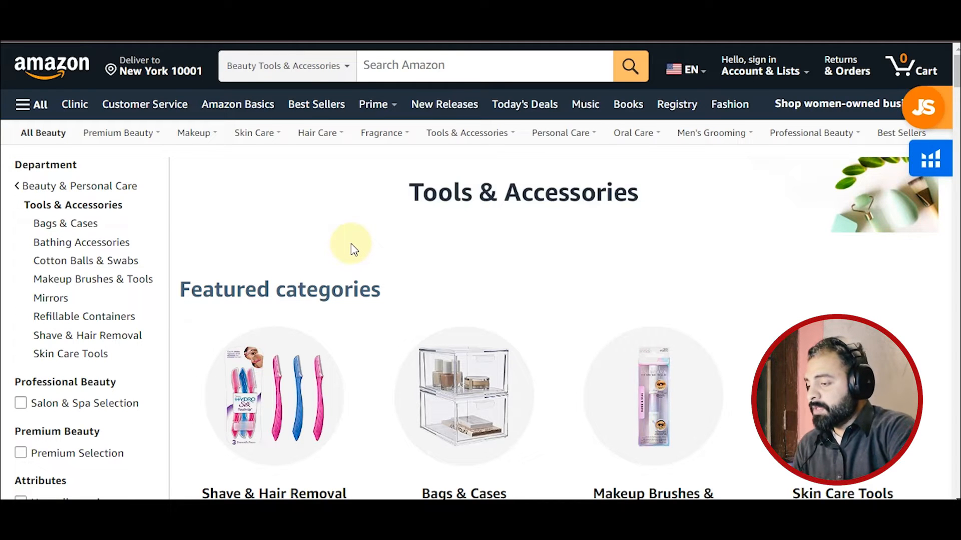
- Look through the Tools & Accessories page's lightning deals, hot new releases, featured deals and Under $25 products
scroll(350, 245, down, 3)
scroll(350, 248, up, 3)
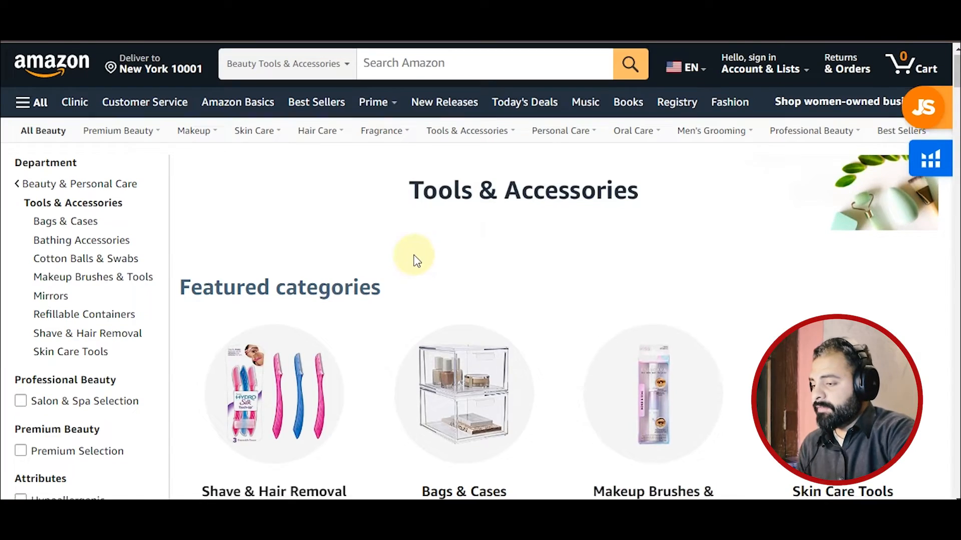
scroll(414, 255, down, 5)
scroll(408, 249, down, 2)
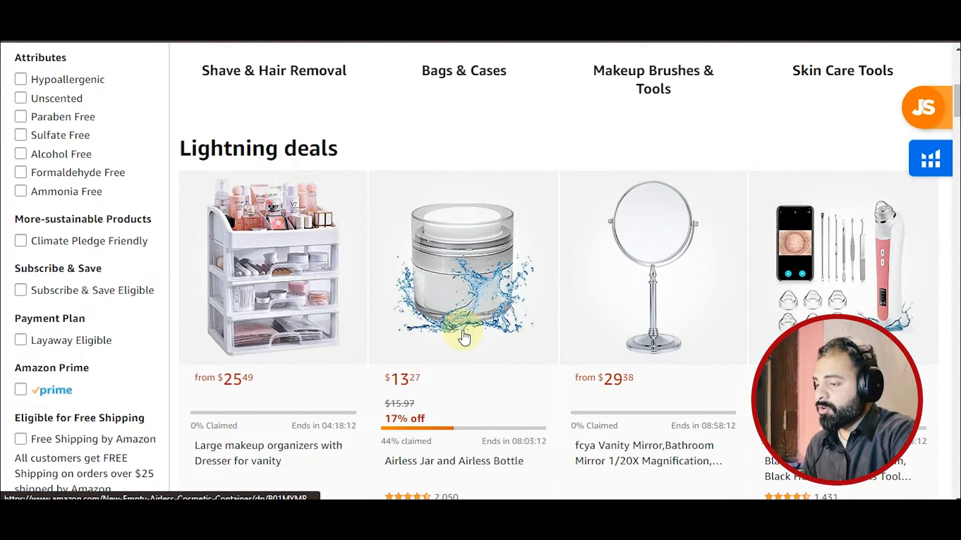
scroll(464, 338, down, 8)
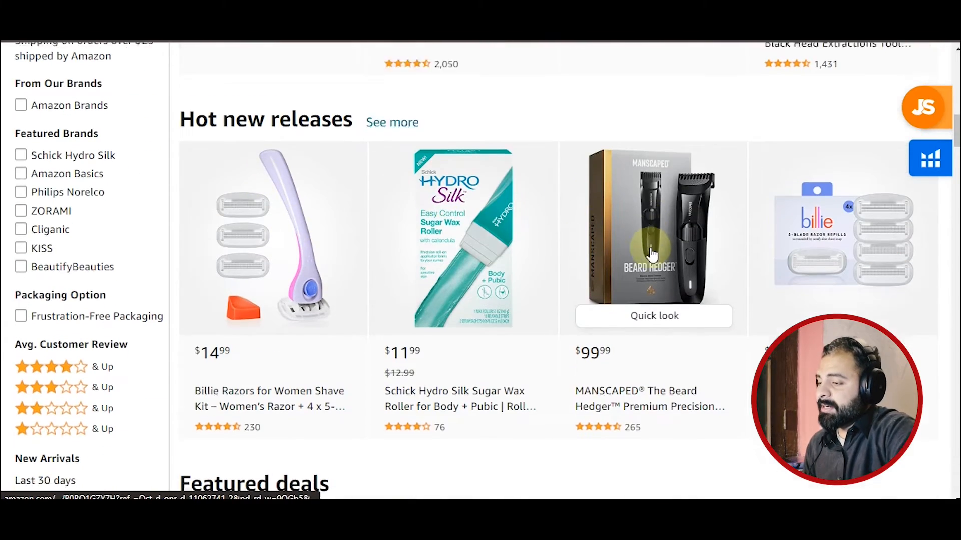
scroll(650, 254, down, 5)
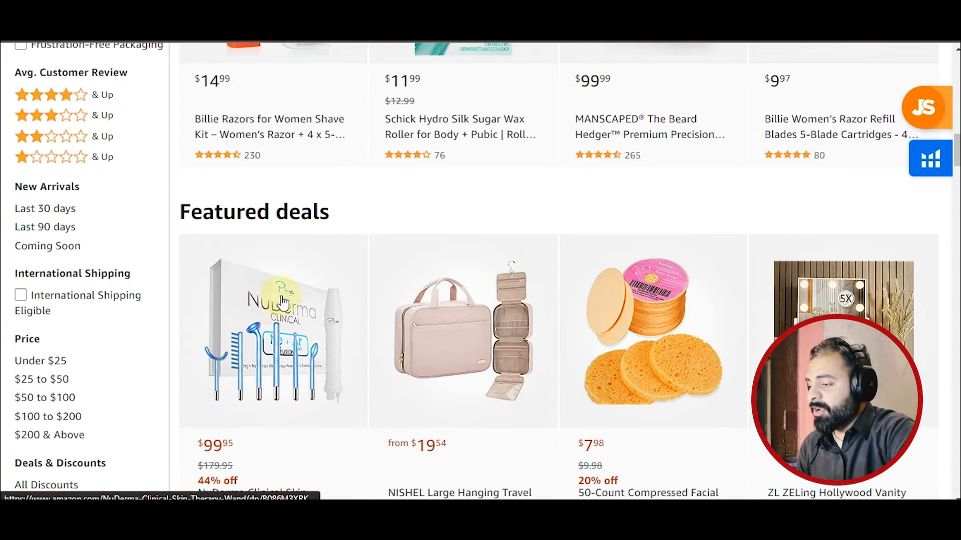
scroll(283, 302, down, 8)
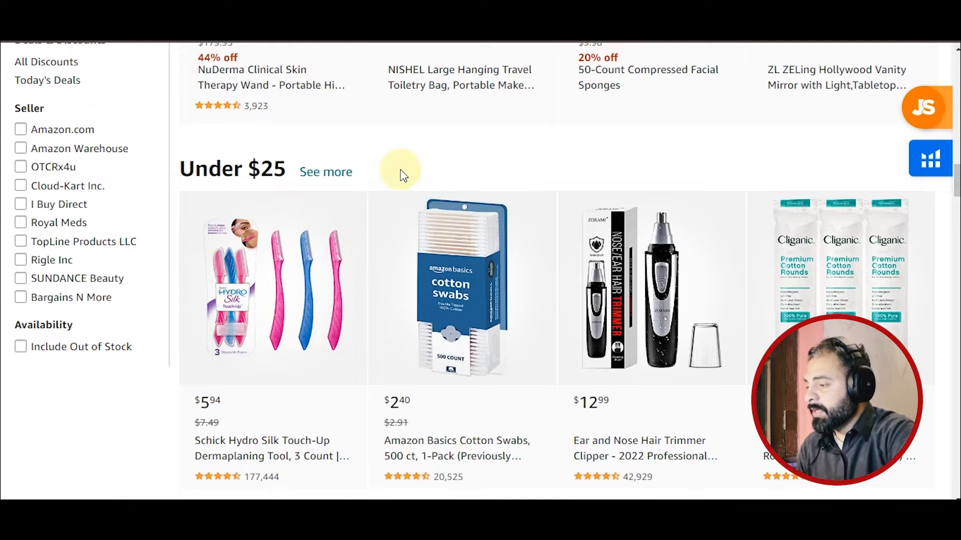
- Filter the Tools & Accessories products by price to Under $25
scroll(403, 175, up, 5)
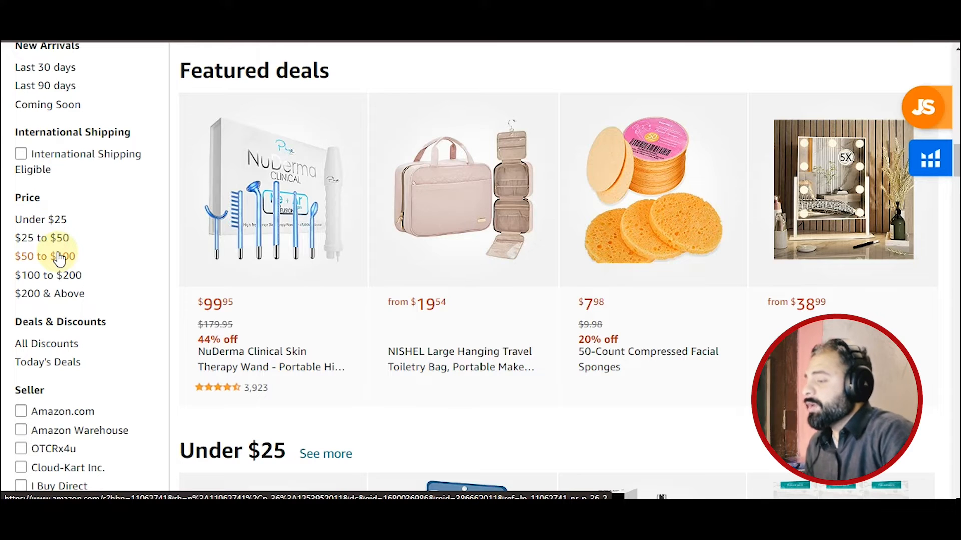
click(50, 224)
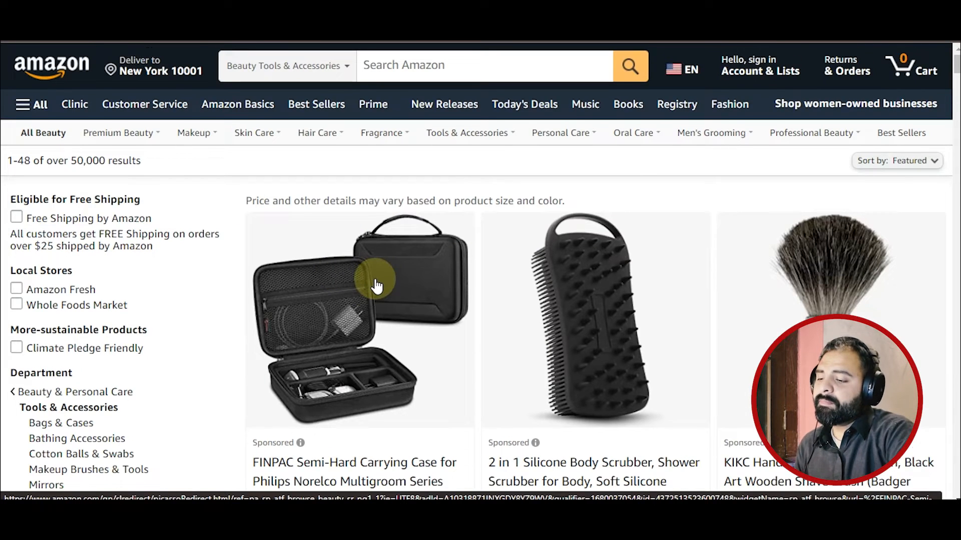
- Look over the filtered results, examining each product's price, ratings, number of sellers and other listing data
scroll(376, 285, down, 3)
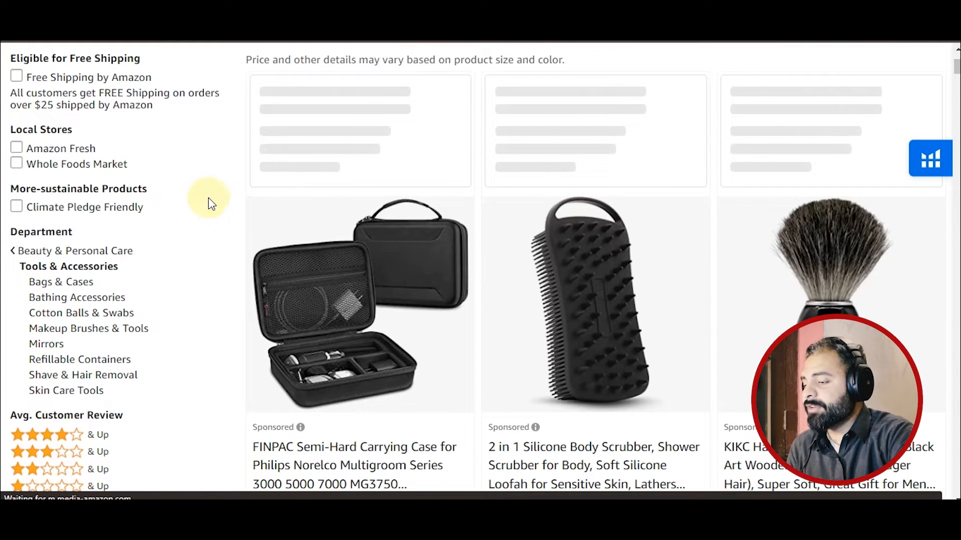
scroll(210, 202, down, 3)
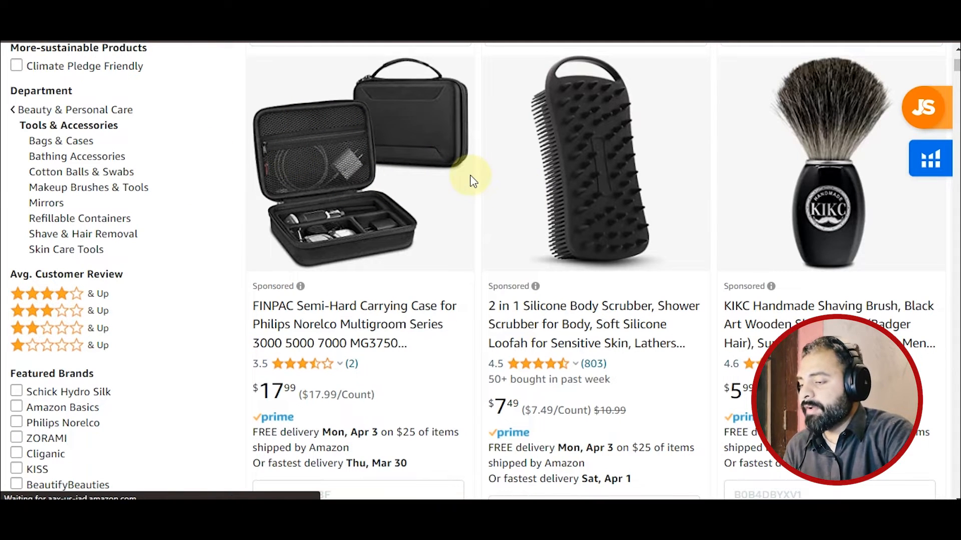
scroll(472, 181, down, 3)
scroll(471, 181, down, 3)
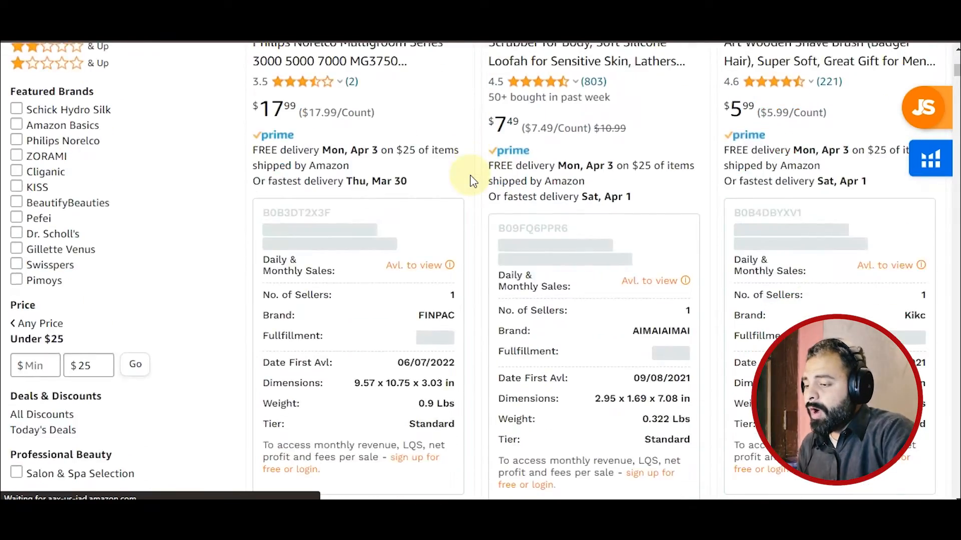
scroll(472, 181, down, 15)
scroll(473, 181, down, 15)
scroll(471, 200, down, 15)
- Open the 2 in 1 Silicone Body Scrubber listing and examine its sales data, ratings and price
scroll(470, 220, up, 20)
scroll(468, 226, down, 5)
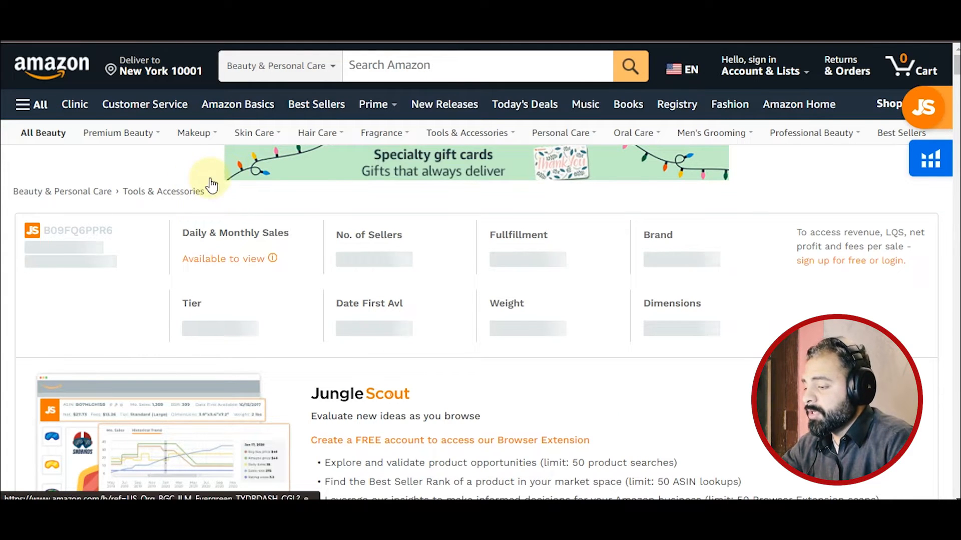
scroll(211, 185, down, 8)
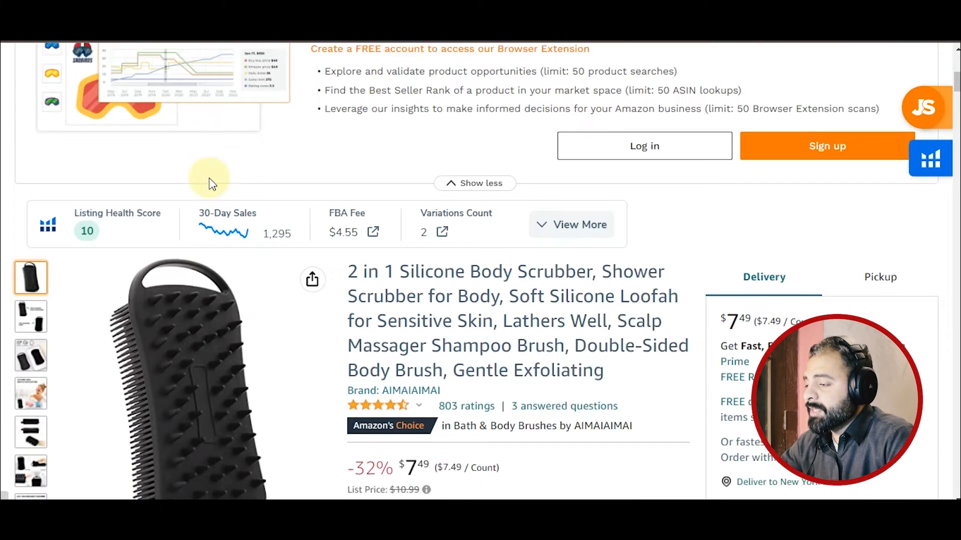
scroll(210, 183, down, 3)
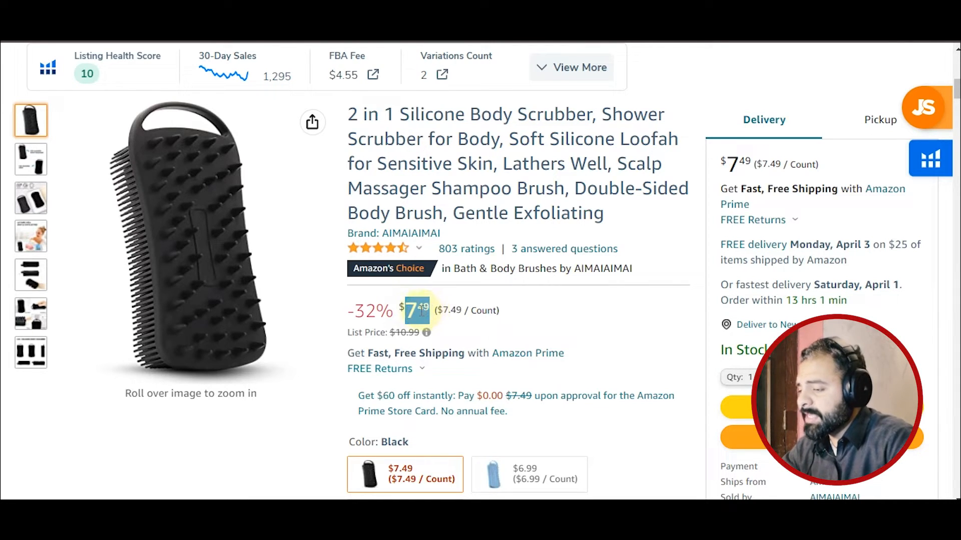
- Check the silicone scrubber's price, then read through the listing to the Best Sellers Rank in its product details
click(403, 312)
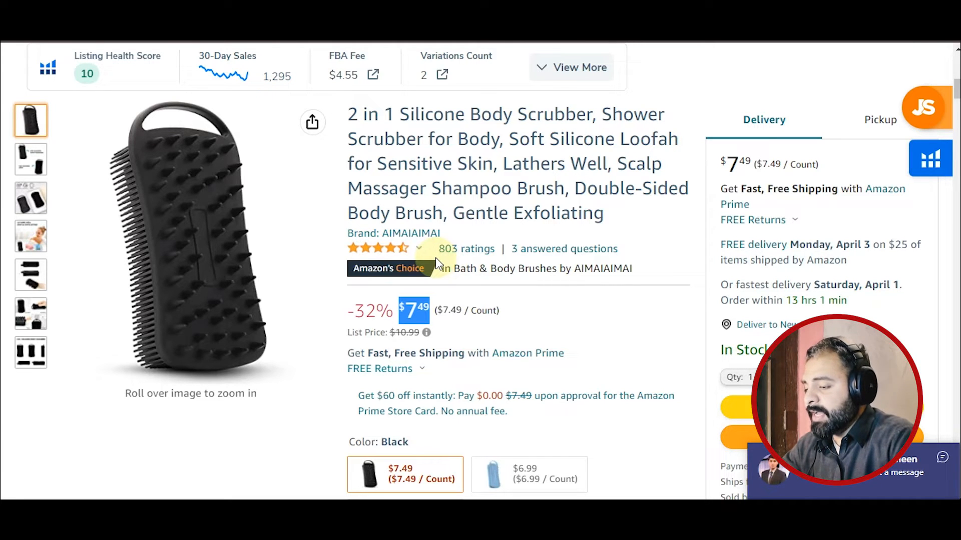
click(520, 303)
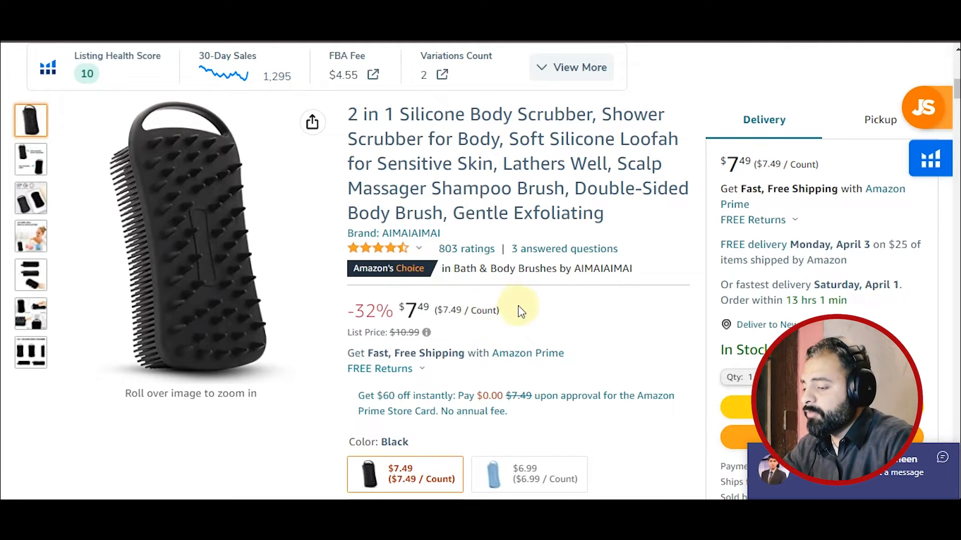
scroll(520, 311, down, 12)
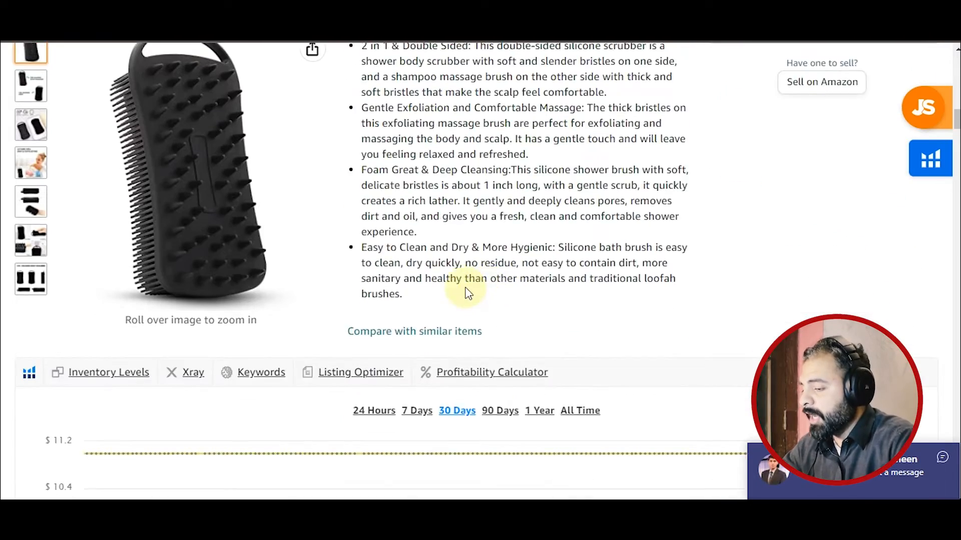
scroll(468, 293, down, 15)
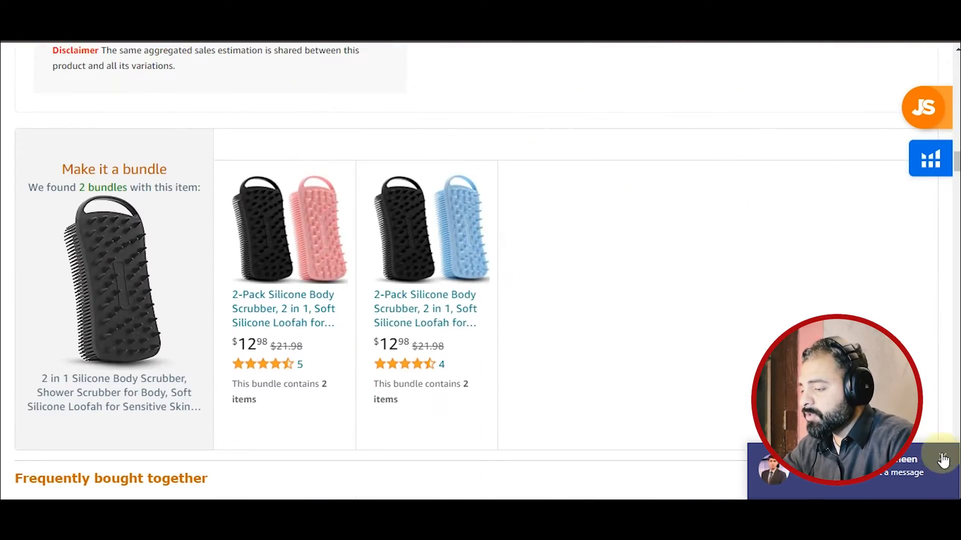
scroll(455, 315, down, 12)
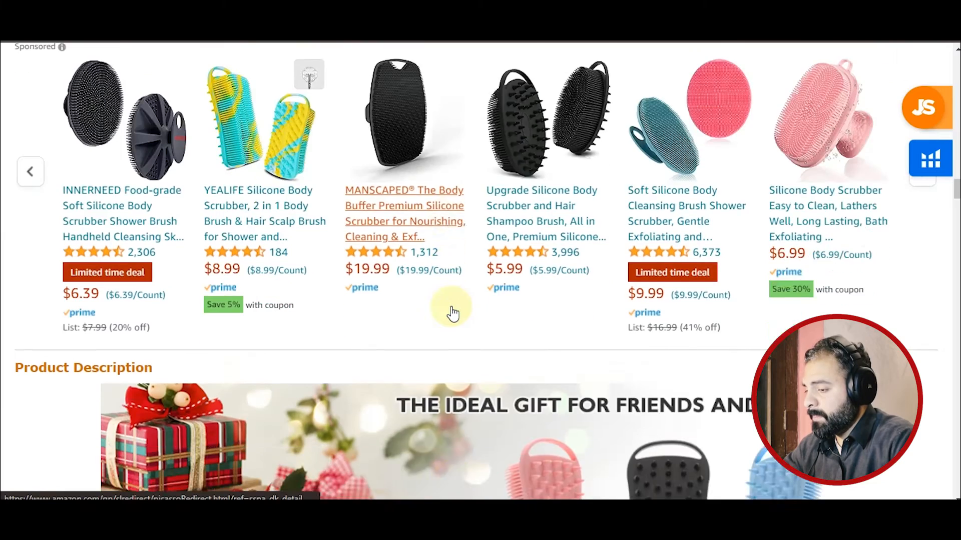
scroll(453, 314, down, 15)
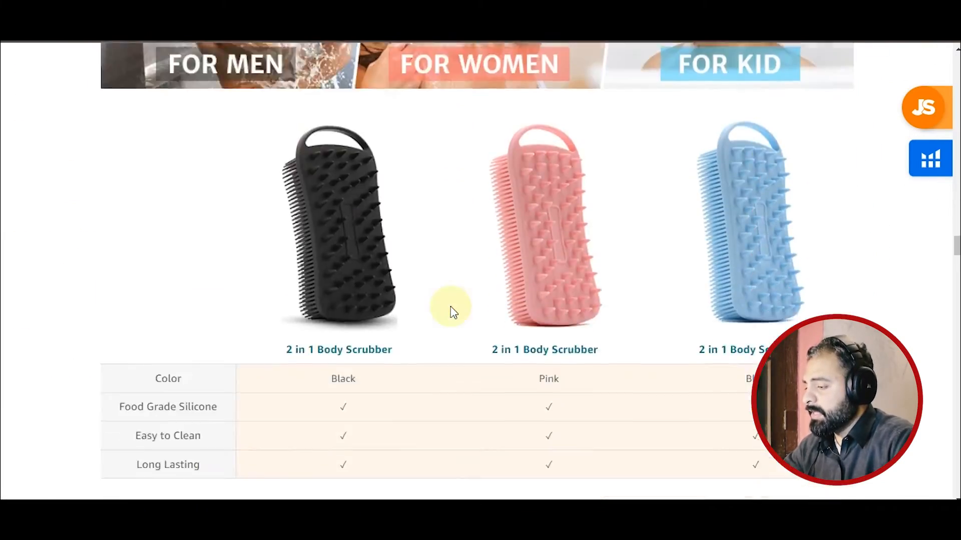
scroll(451, 306, down, 8)
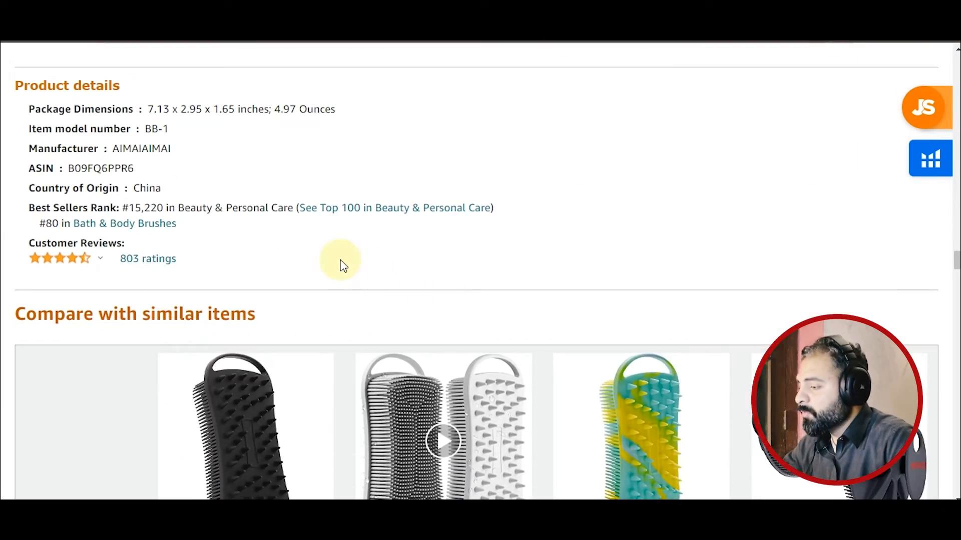
drag(30, 213, 105, 207)
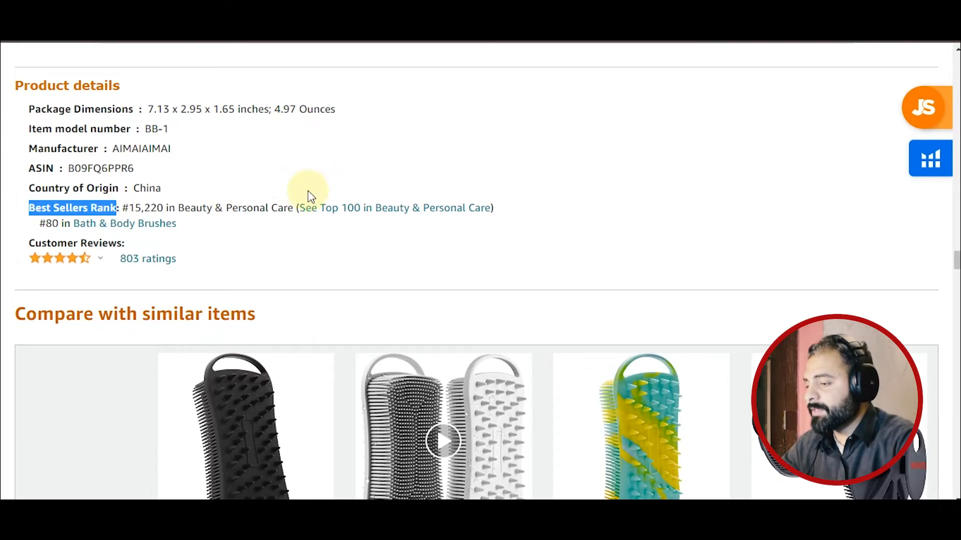
- Go over the scrubber listing again from the title to the product details, examining its rank in the Bath & Body Brushes subcategory
scroll(308, 193, up, 20)
scroll(419, 281, down, 10)
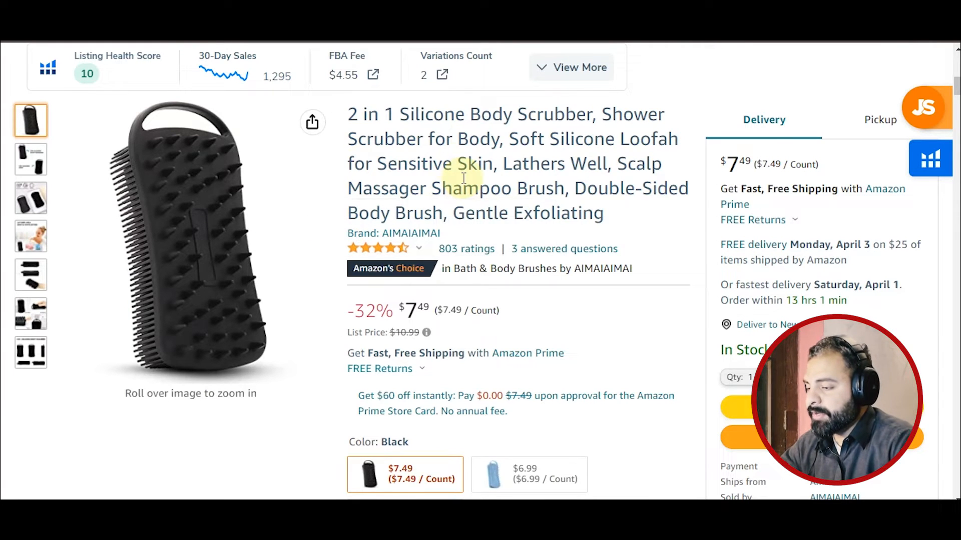
scroll(453, 164, down, 20)
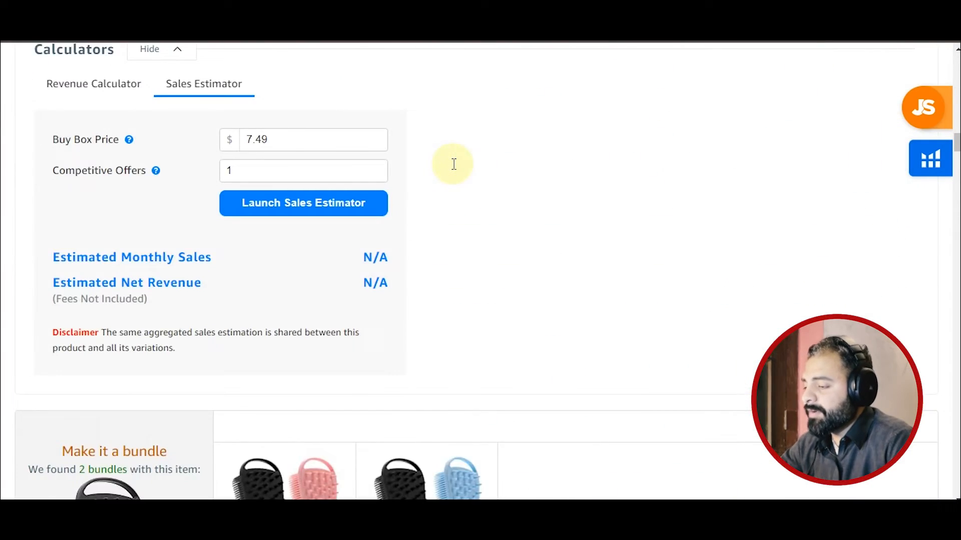
scroll(455, 168, down, 8)
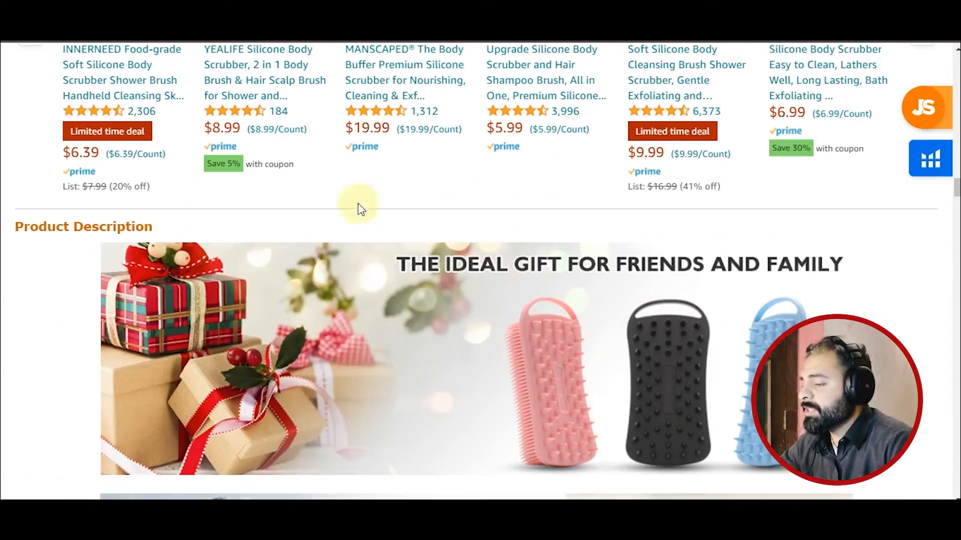
scroll(375, 227, down, 20)
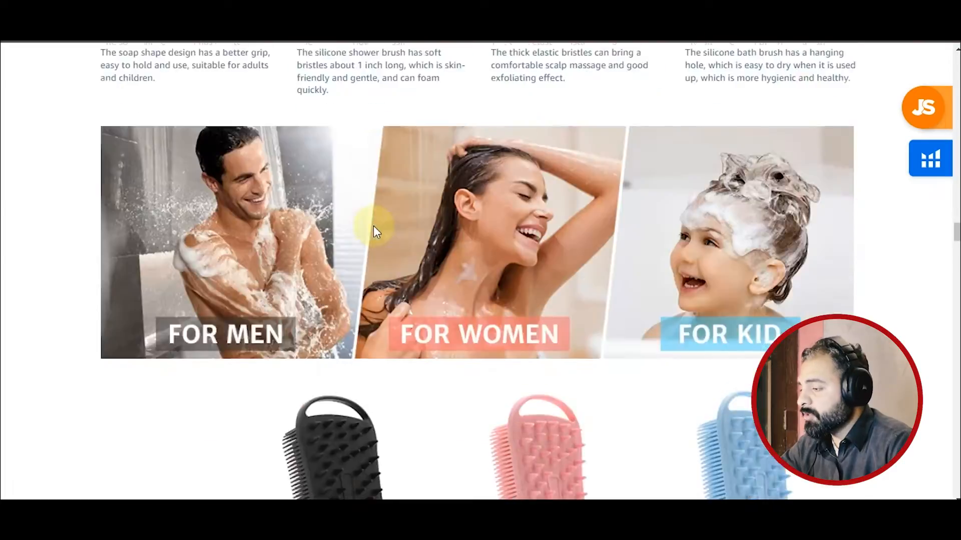
scroll(377, 231, down, 3)
click(300, 240)
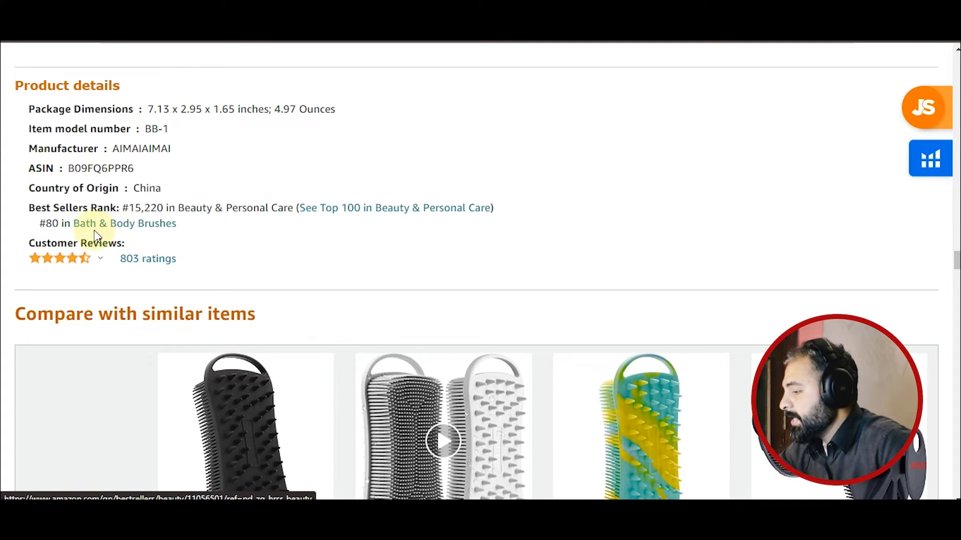
drag(60, 228, 55, 226)
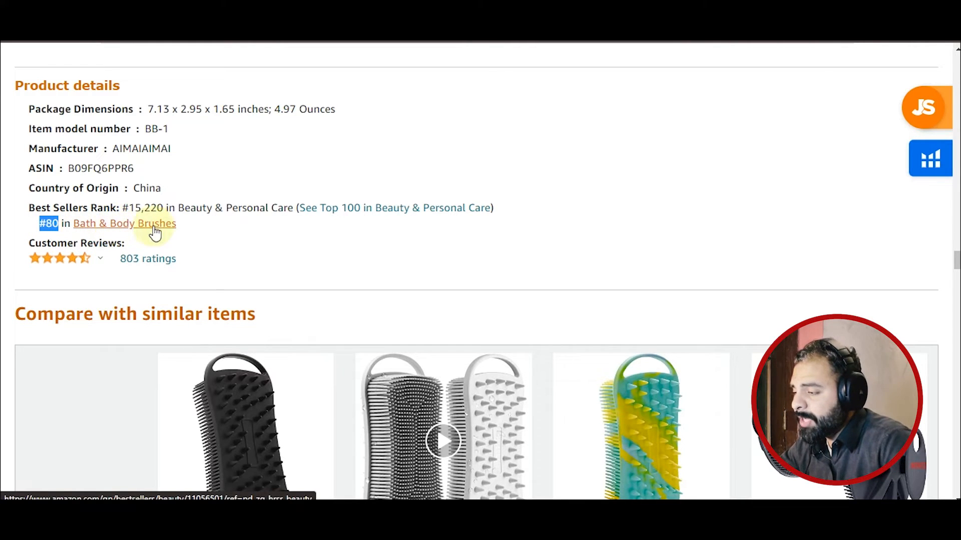
click(217, 234)
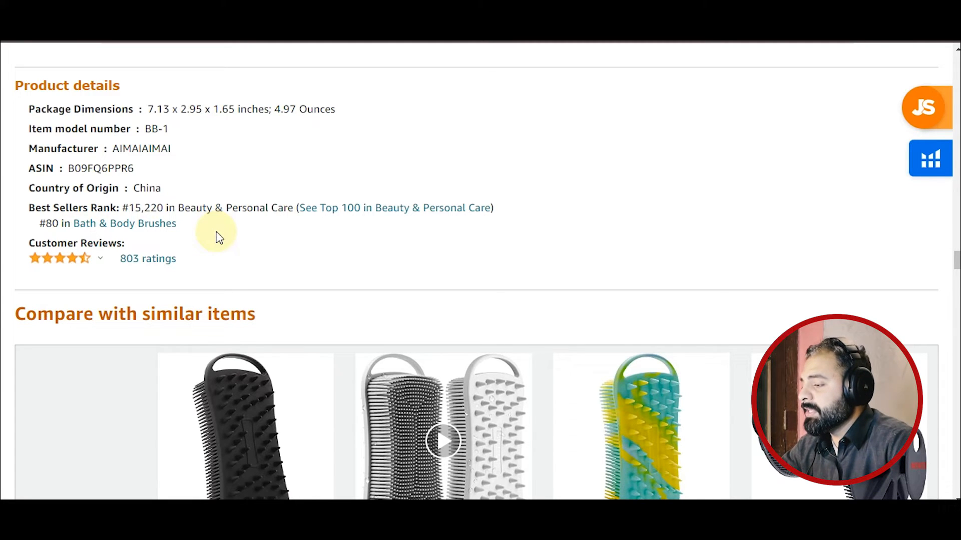
- Open the Best Sellers list for Bath & Body Brushes from the scrubber's product details and check its category heading
click(159, 226)
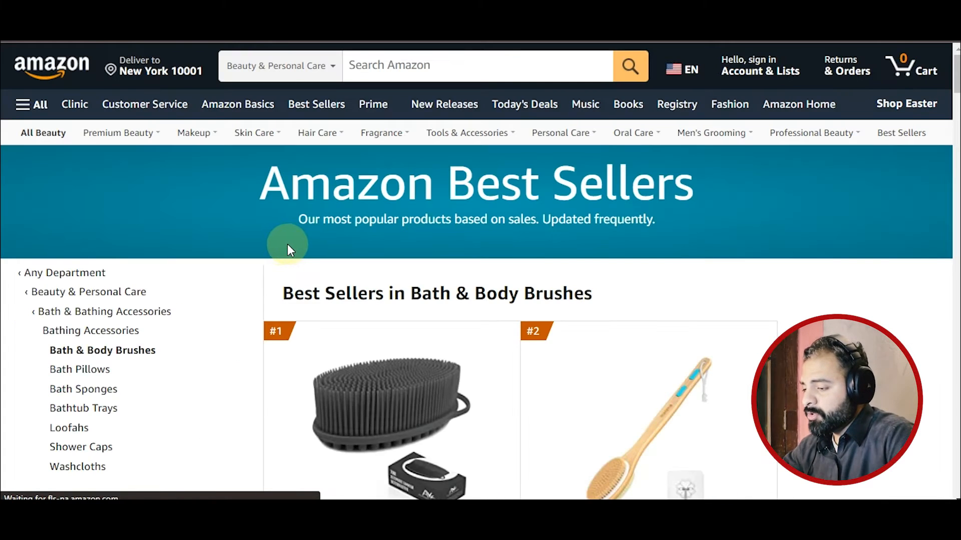
scroll(288, 246, down, 5)
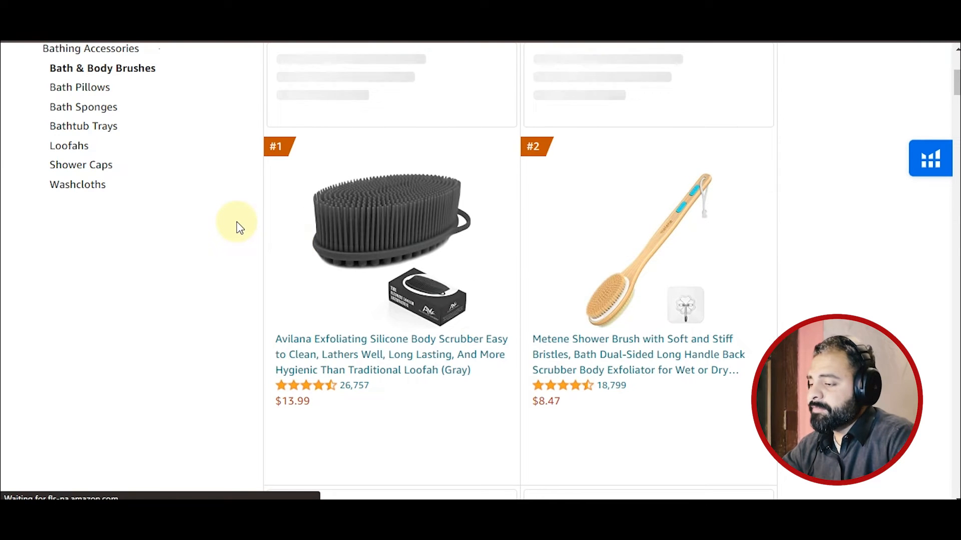
scroll(236, 226, up, 3)
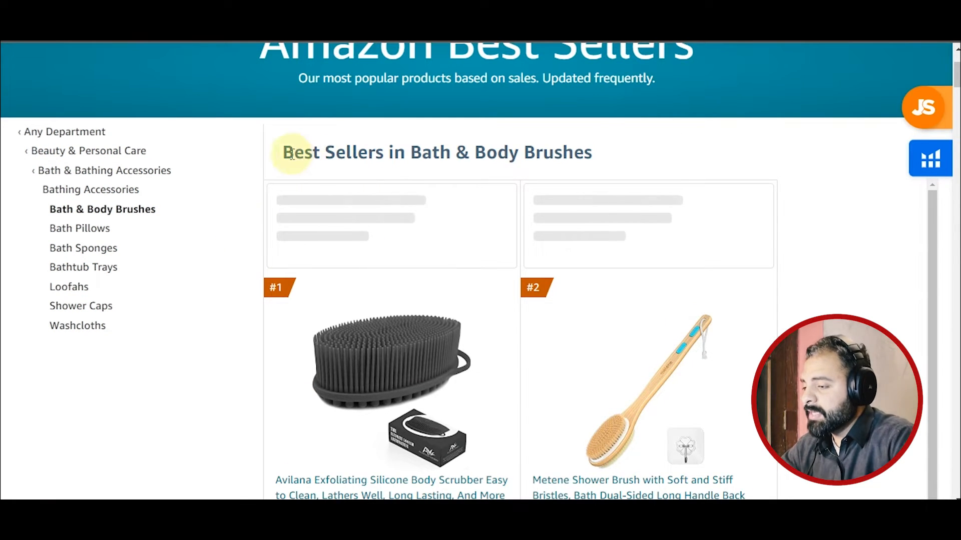
mouse_move(285, 154)
mouse_down()
mouse_move(575, 151)
mouse_move(630, 160)
mouse_up()
click(628, 158)
- Look over the six top-ranked Bath & Body Brushes best sellers and check which category the ranking covers
scroll(572, 165, down, 15)
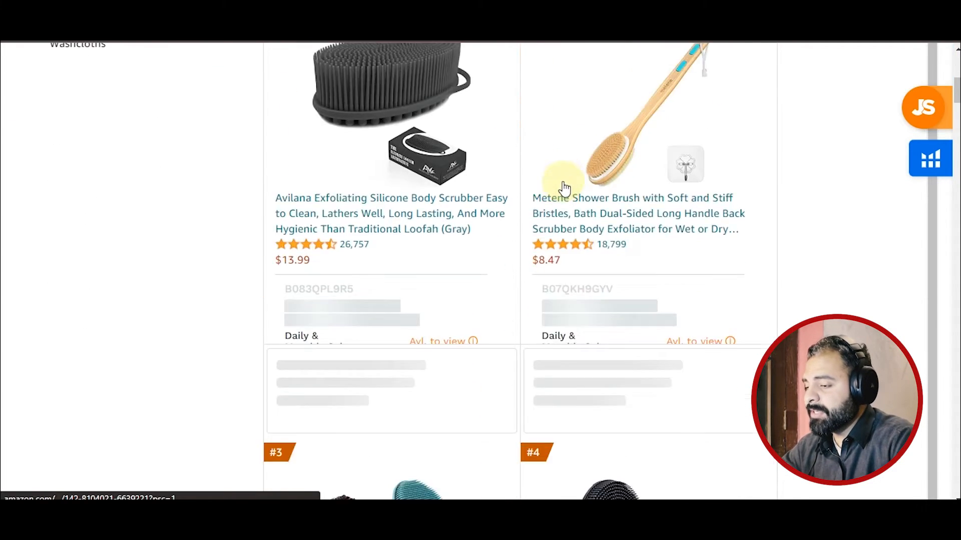
scroll(555, 218, down, 6)
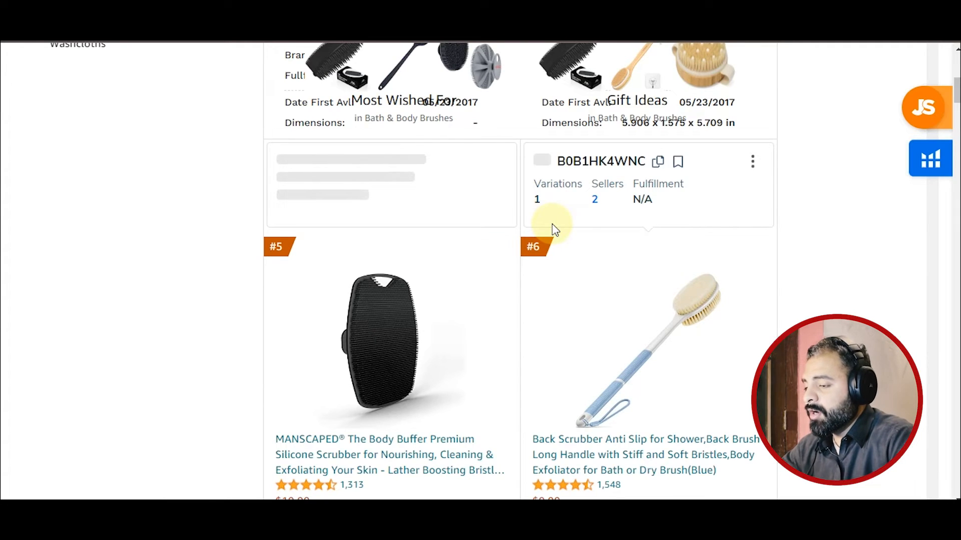
scroll(553, 226, up, 4)
scroll(552, 226, down, 4)
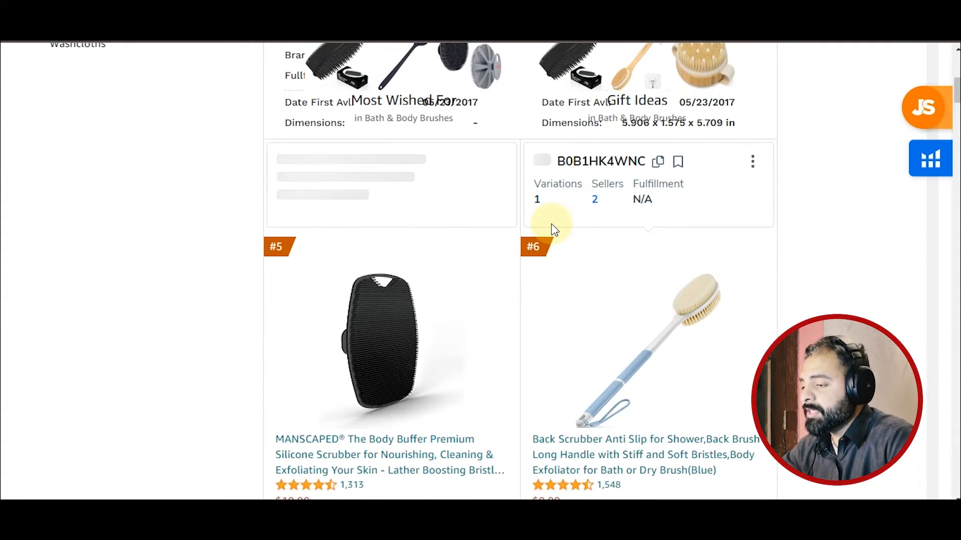
scroll(553, 230, up, 5)
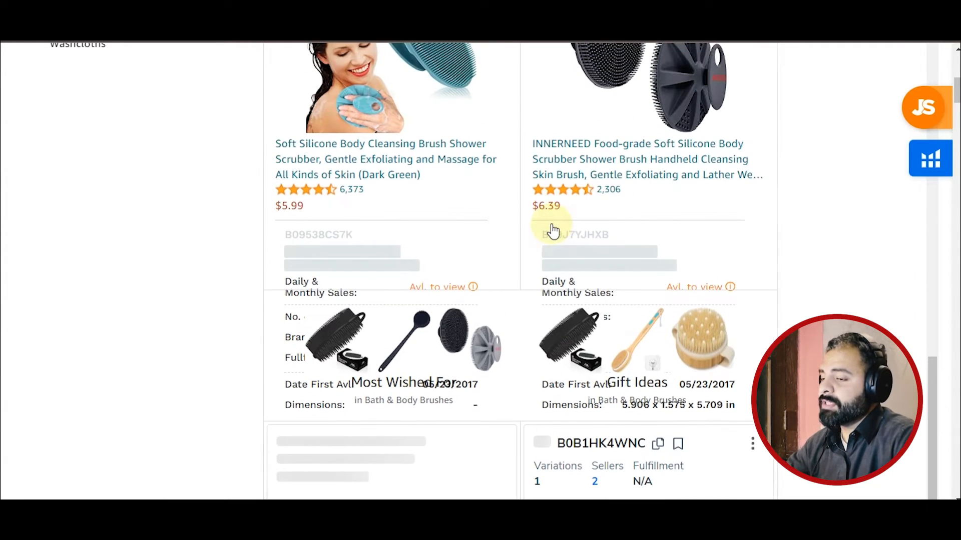
scroll(550, 230, up, 2)
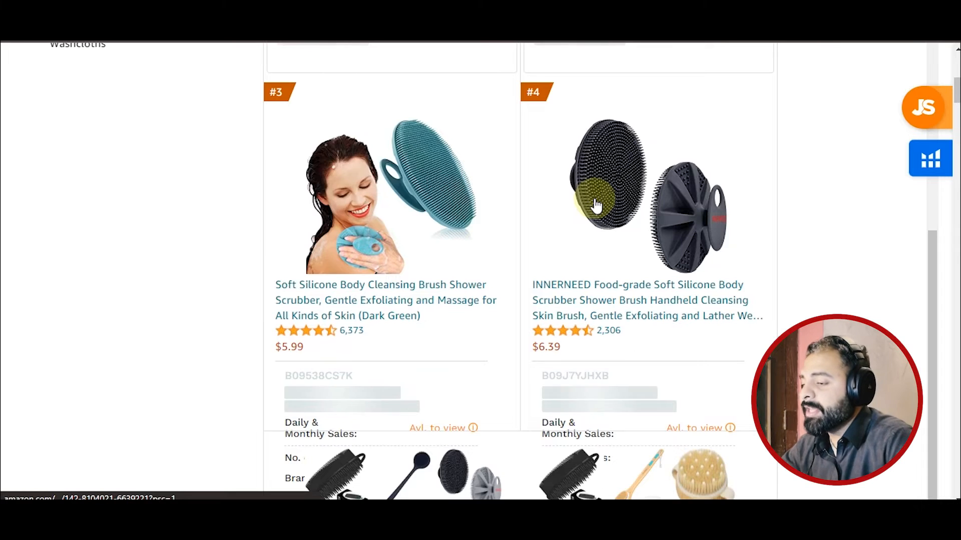
scroll(595, 205, up, 2)
scroll(596, 204, up, 3)
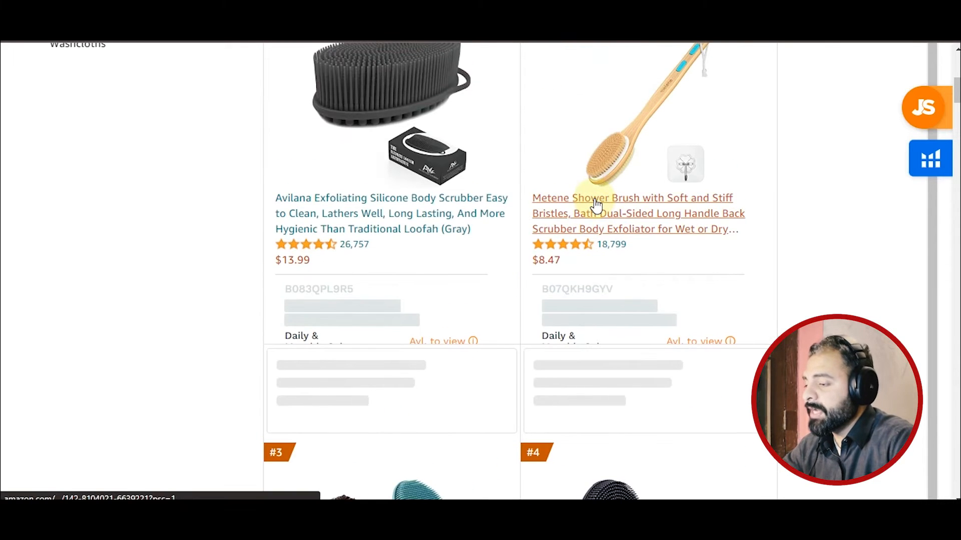
scroll(596, 204, up, 6)
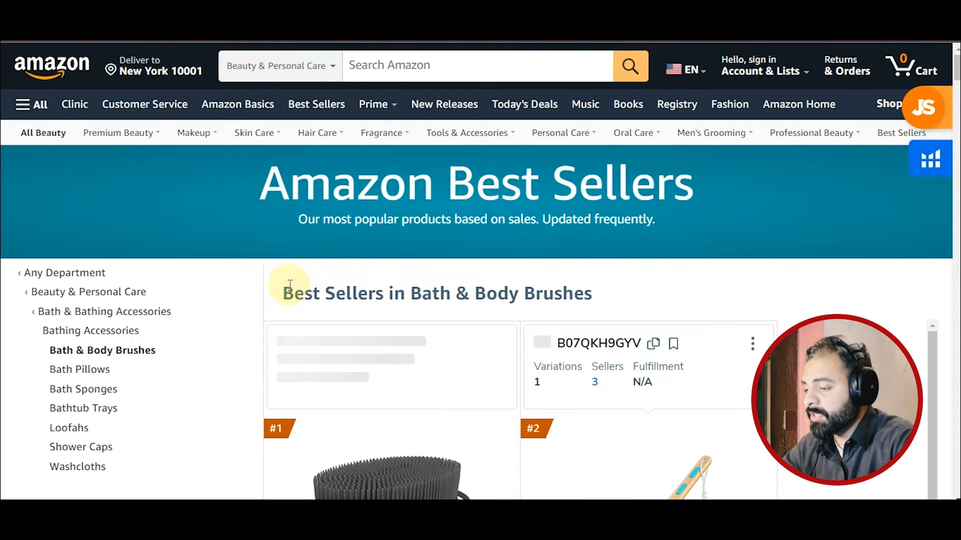
mouse_move(411, 294)
mouse_down()
mouse_move(459, 295)
mouse_move(489, 309)
mouse_move(547, 294)
mouse_move(594, 296)
mouse_up()
click(544, 281)
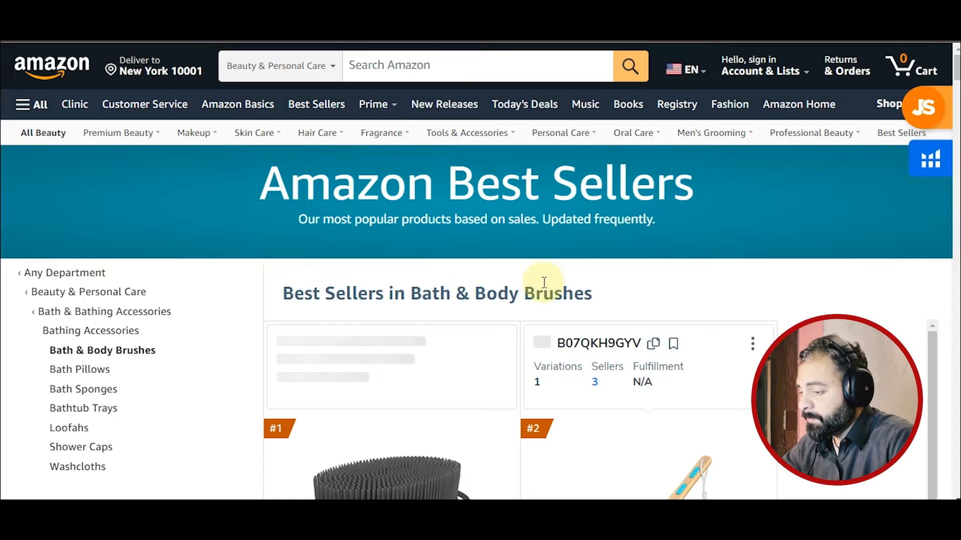
- Compare the ratings, review counts, prices and category ranks of best sellers #1 to #6 in Bath & Body Brushes
scroll(541, 285, down, 5)
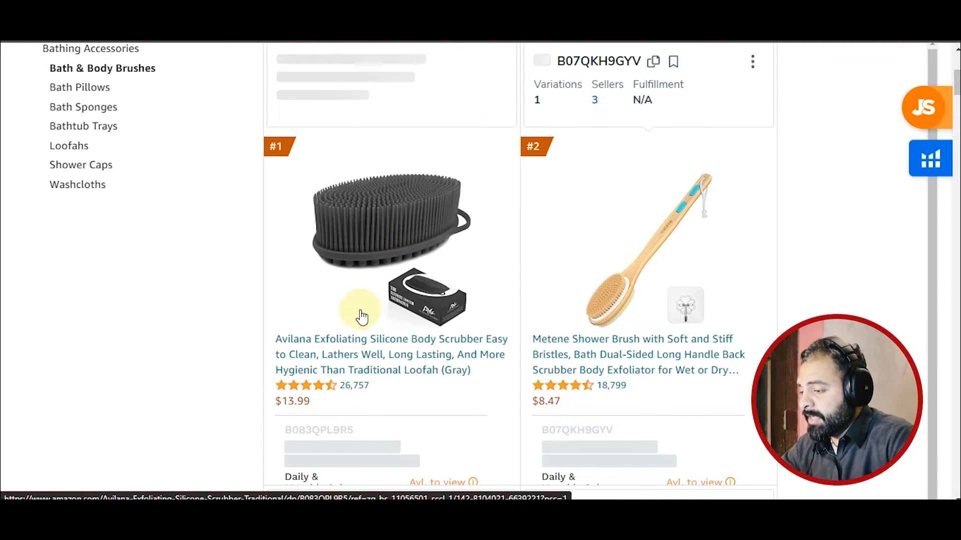
scroll(362, 313, down, 3)
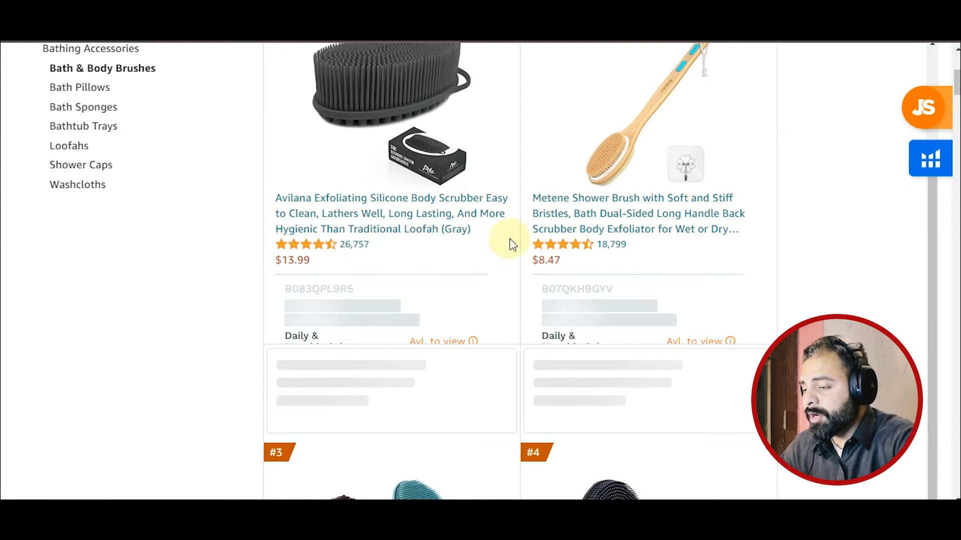
scroll(597, 225, up, 3)
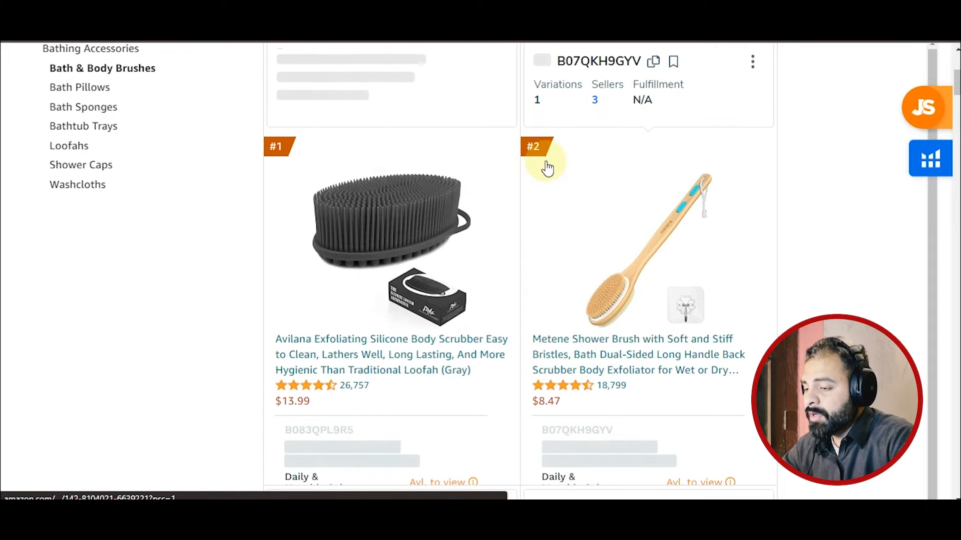
scroll(565, 200, down, 3)
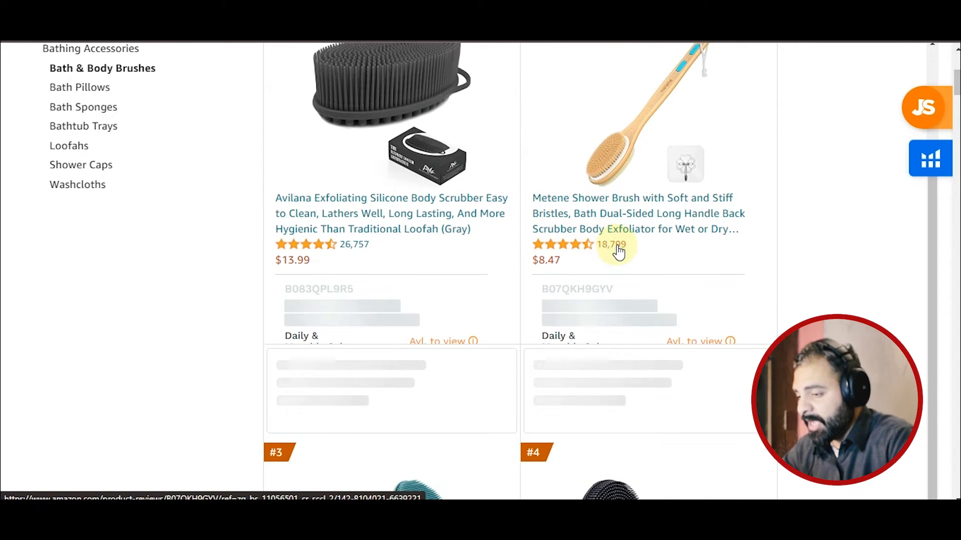
scroll(614, 213, down, 3)
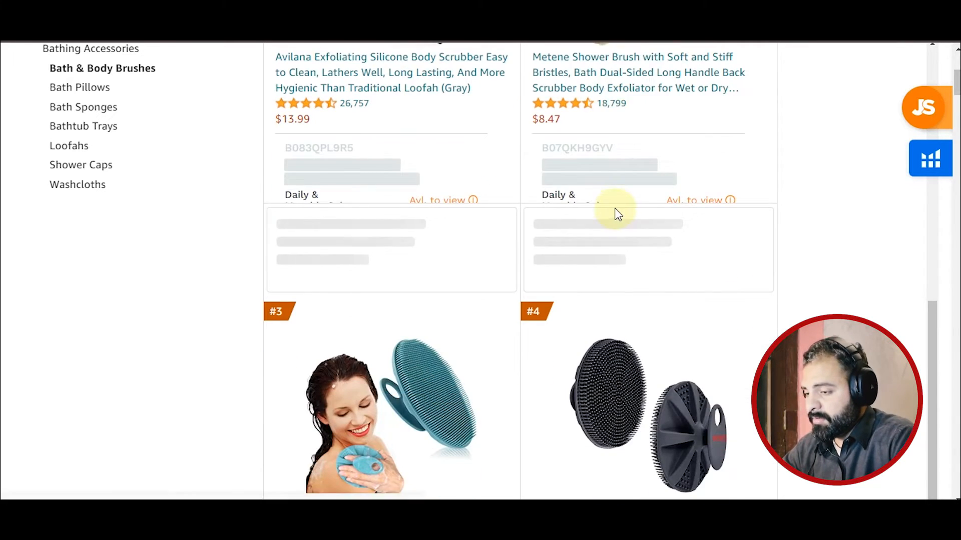
scroll(613, 201, down, 3)
scroll(608, 180, down, 3)
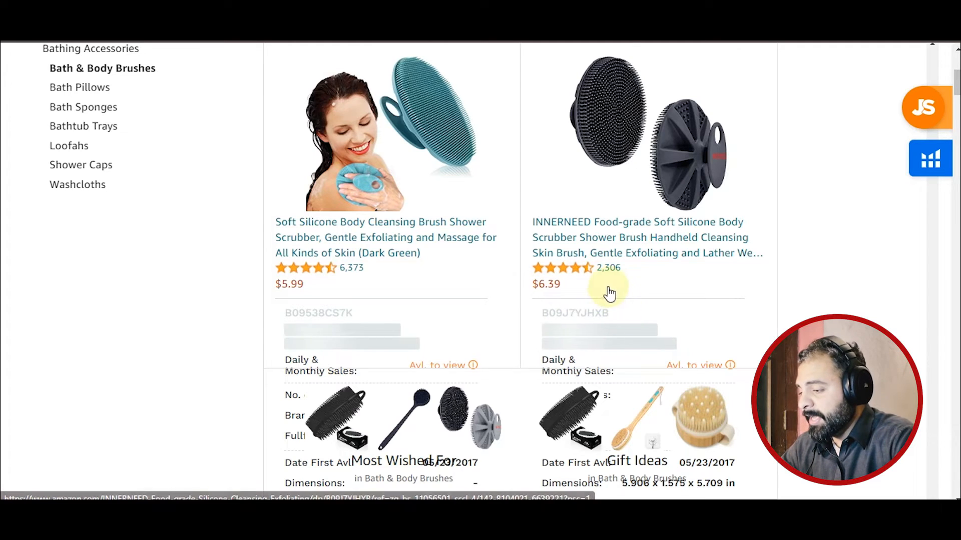
scroll(609, 293, down, 4)
scroll(581, 280, down, 3)
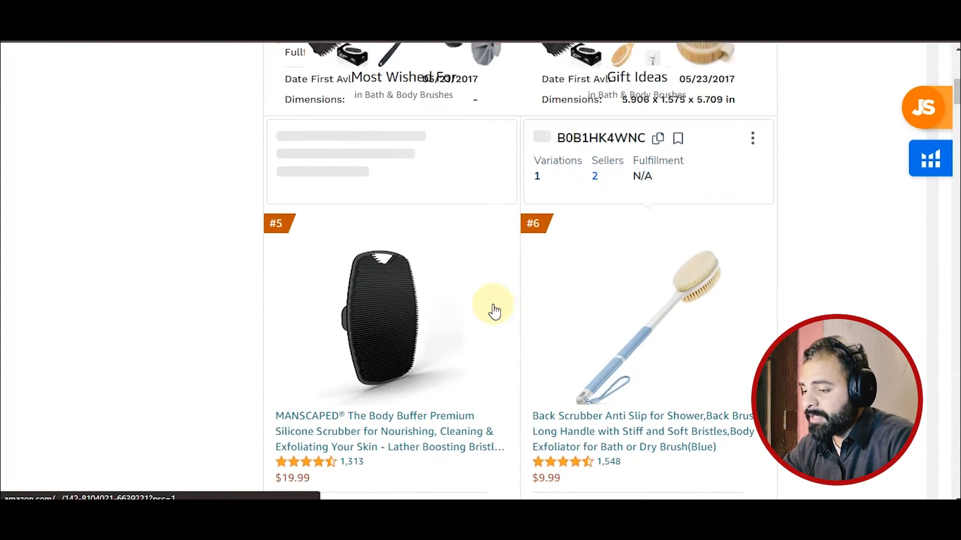
scroll(494, 312, down, 2)
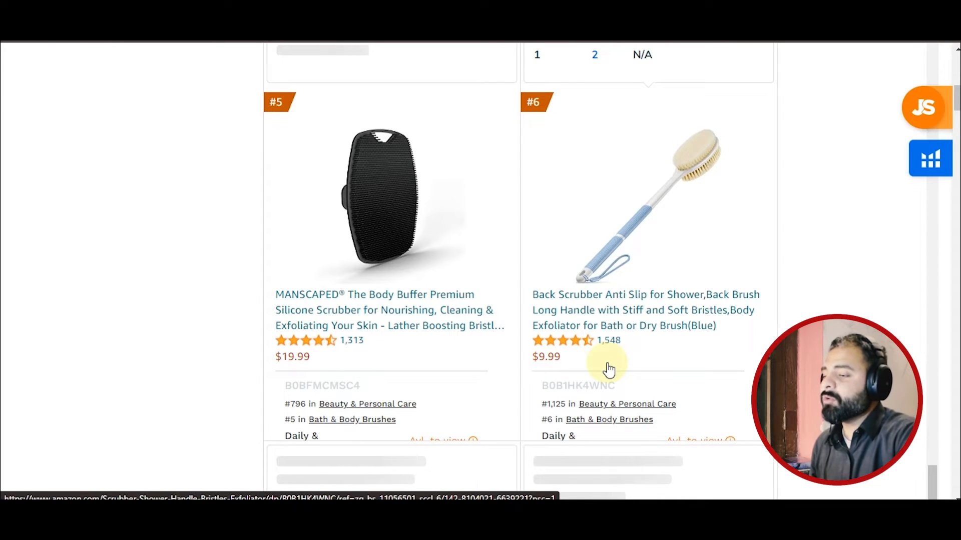
scroll(609, 369, up, 10)
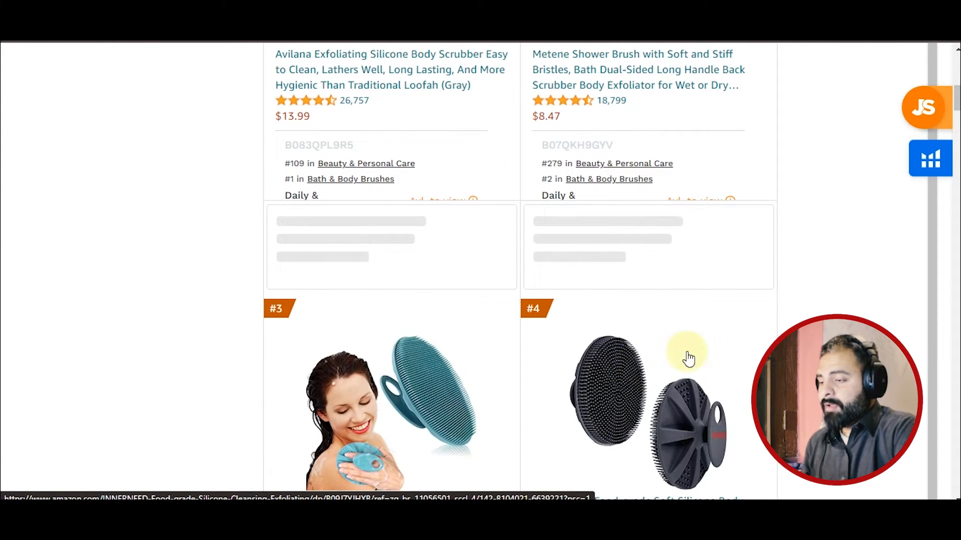
- Return to the start of the Best Sellers page and highlight the category name in the Bath & Body Brushes heading
scroll(841, 310, up, 5)
scroll(842, 312, up, 5)
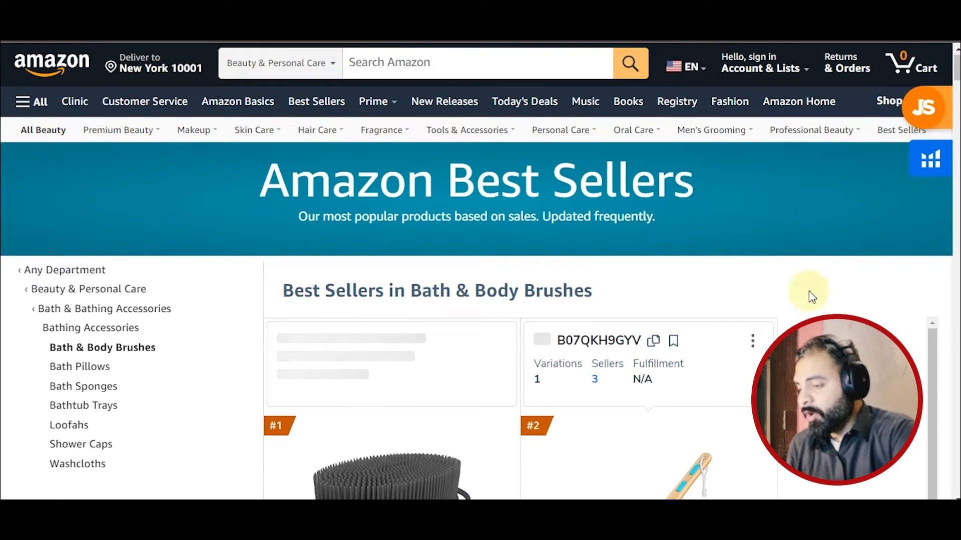
drag(421, 291, 503, 291)
click(655, 288)
- Compare the review counts, prices and category ranks of best sellers #1 to #4 again
scroll(659, 292, down, 1)
scroll(659, 292, down, 8)
scroll(654, 290, up, 3)
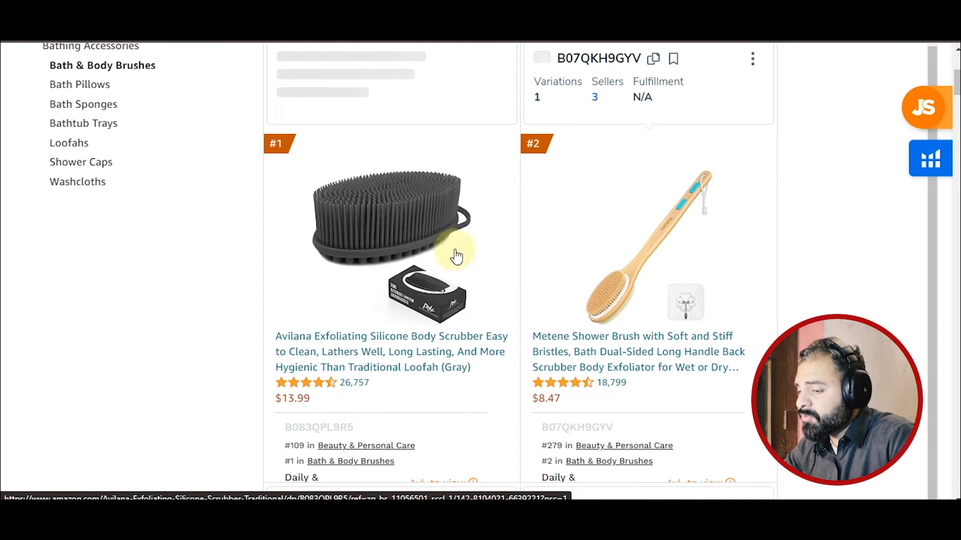
scroll(470, 290, down, 3)
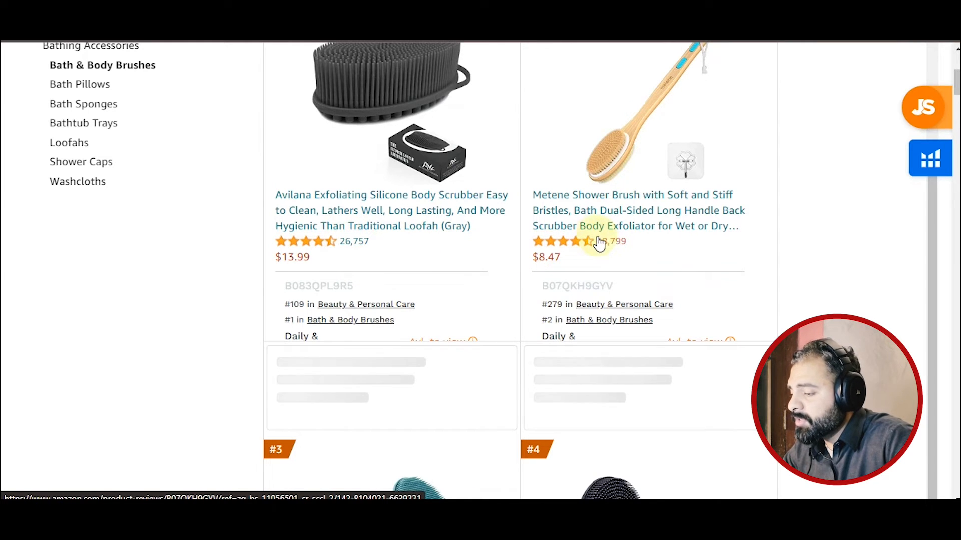
scroll(572, 272, down, 5)
scroll(572, 271, down, 3)
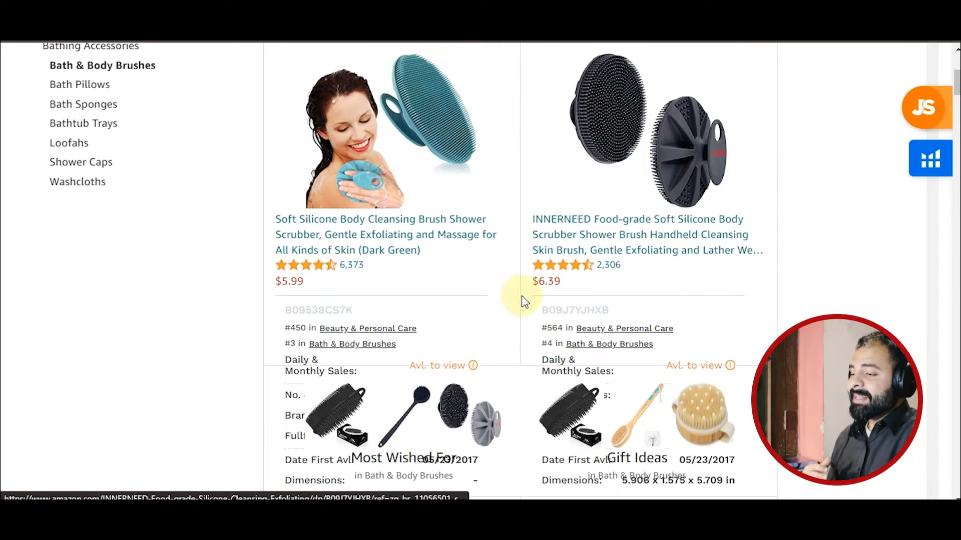
scroll(519, 297, up, 5)
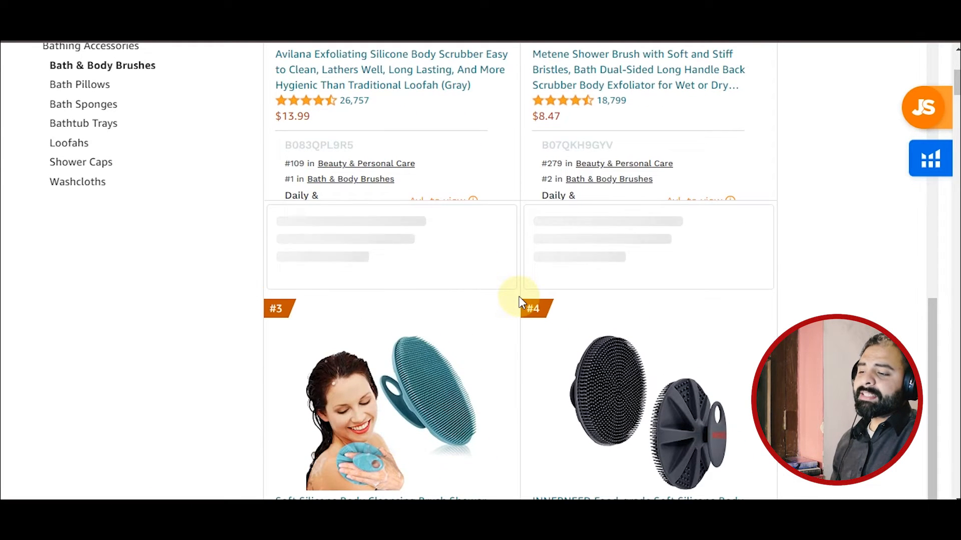
scroll(519, 297, up, 5)
scroll(519, 298, up, 1)
scroll(519, 299, up, 3)
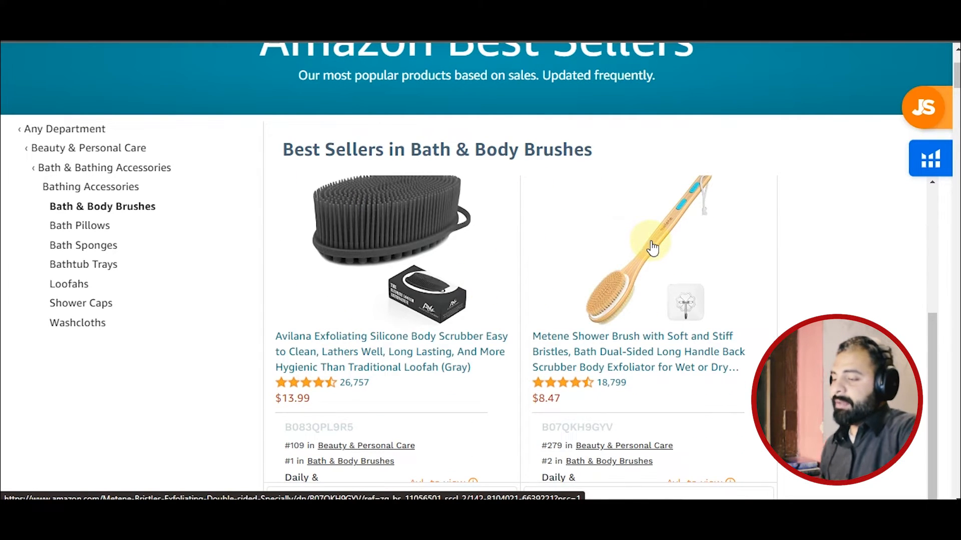
scroll(652, 247, down, 5)
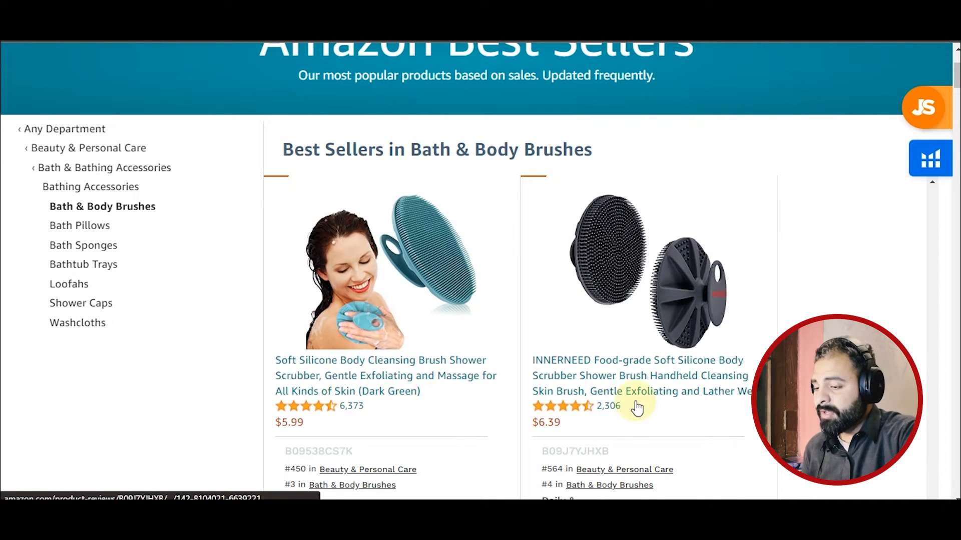
scroll(636, 407, down, 4)
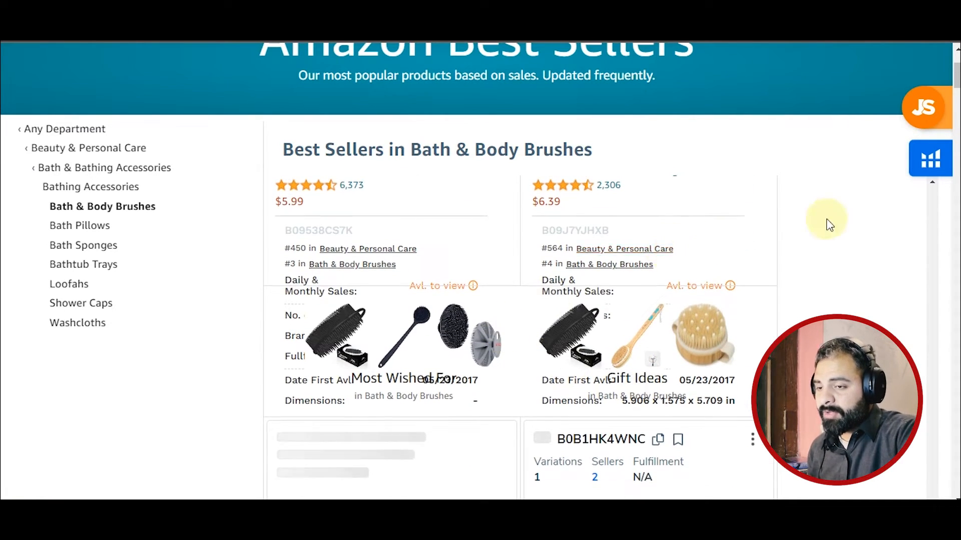
click(931, 158)
scroll(520, 270, down, 7)
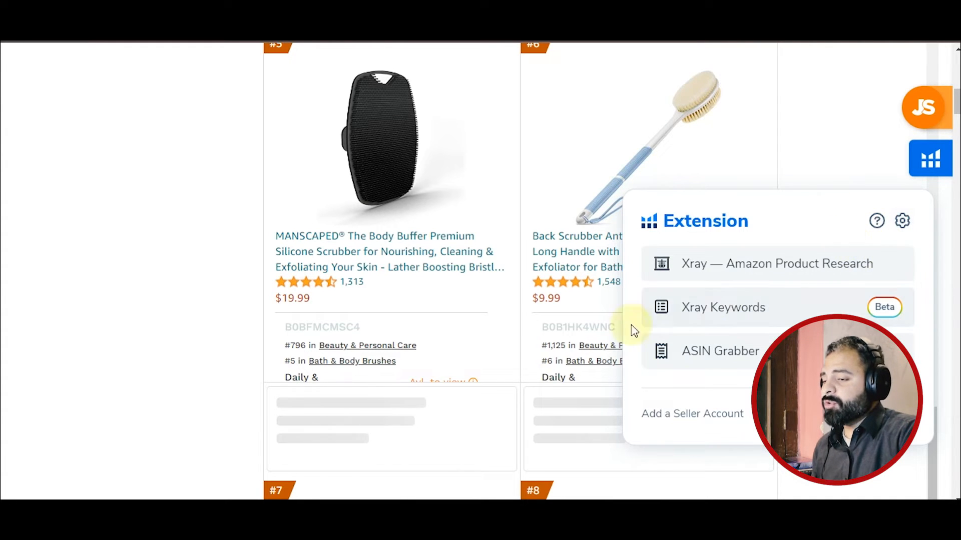
scroll(410, 350, down, 3)
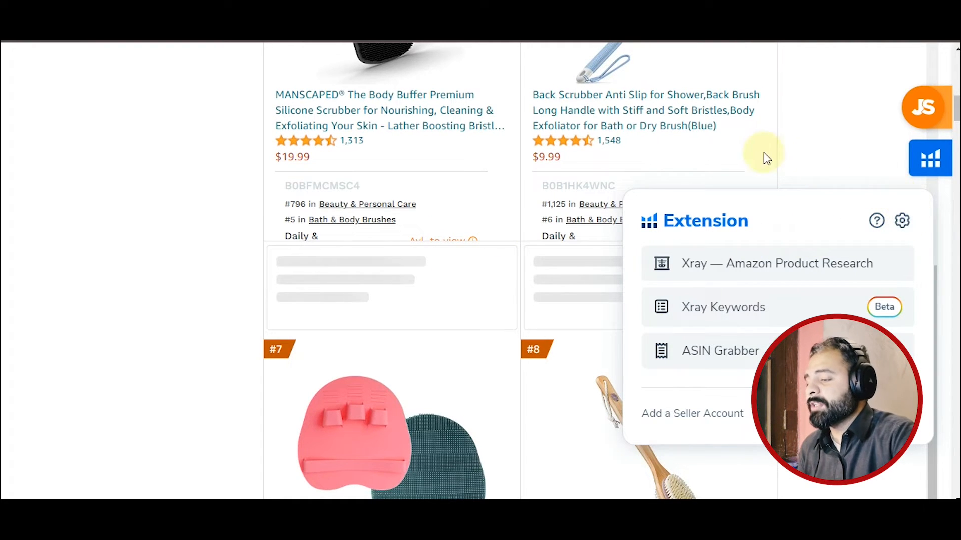
click(347, 324)
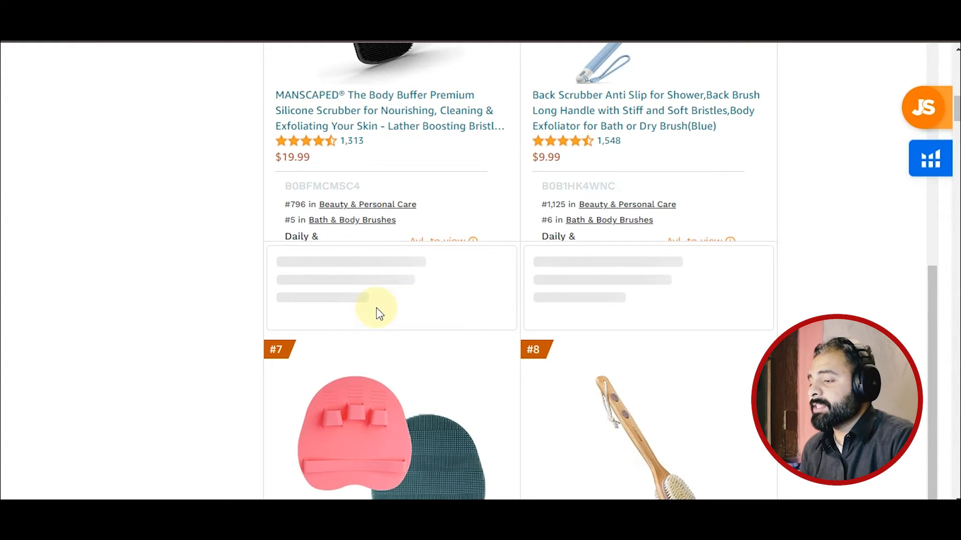
- Look through best sellers #1 to #10 in Bath & Body Brushes, comparing product types, prices and review counts
scroll(388, 266, up, 5)
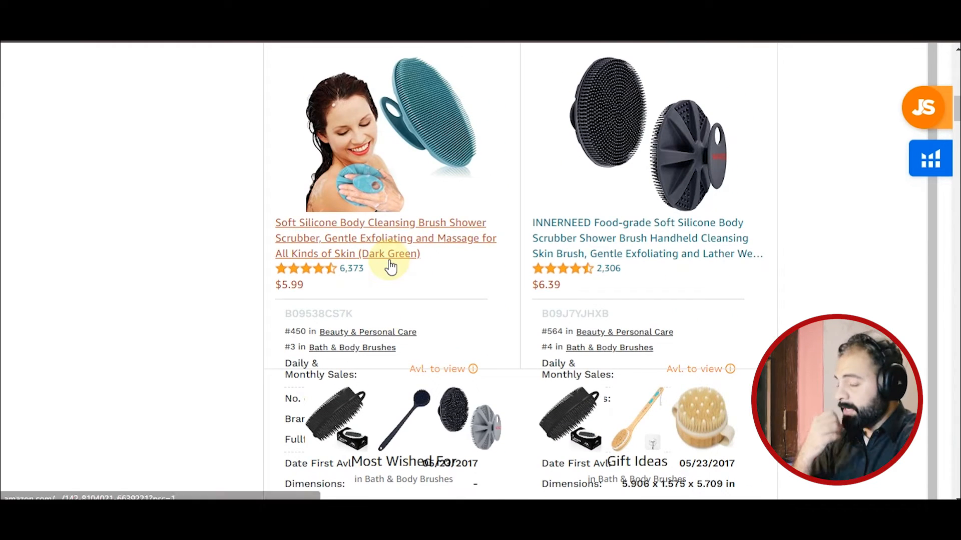
scroll(391, 268, up, 2)
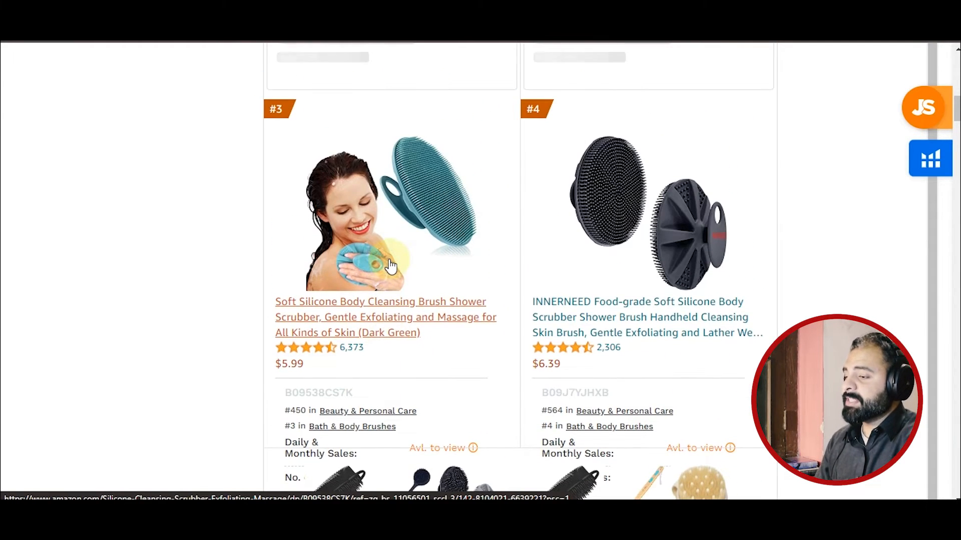
scroll(391, 272, down, 3)
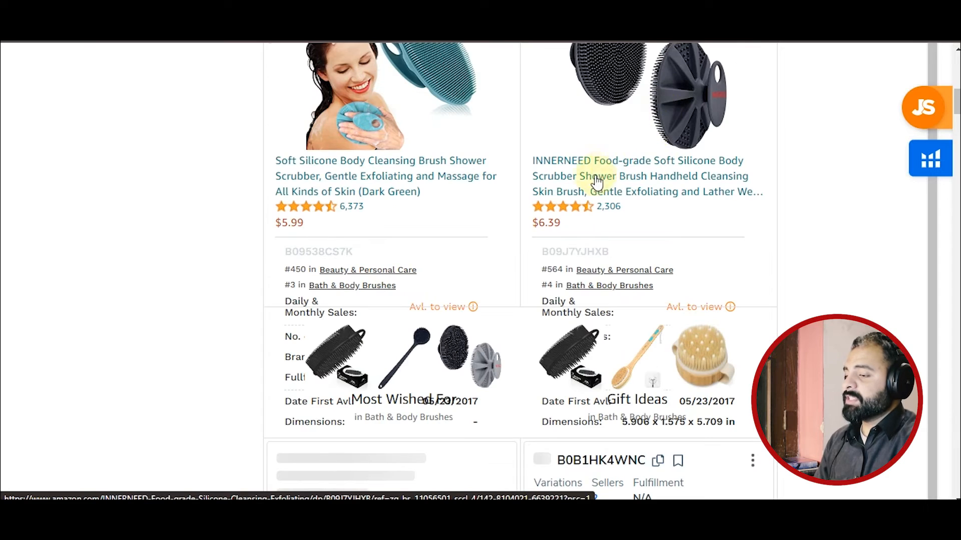
scroll(596, 172, down, 8)
scroll(543, 289, down, 1)
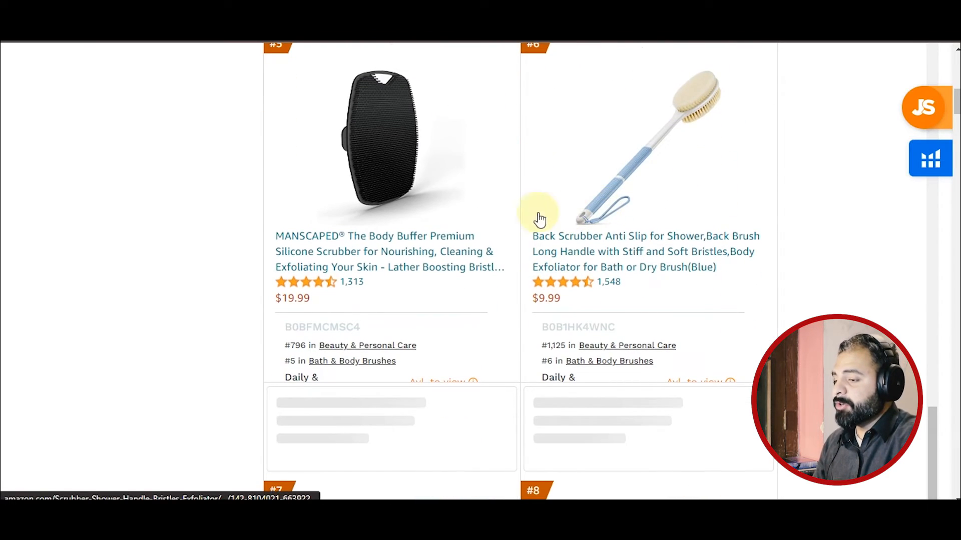
scroll(577, 191, up, 20)
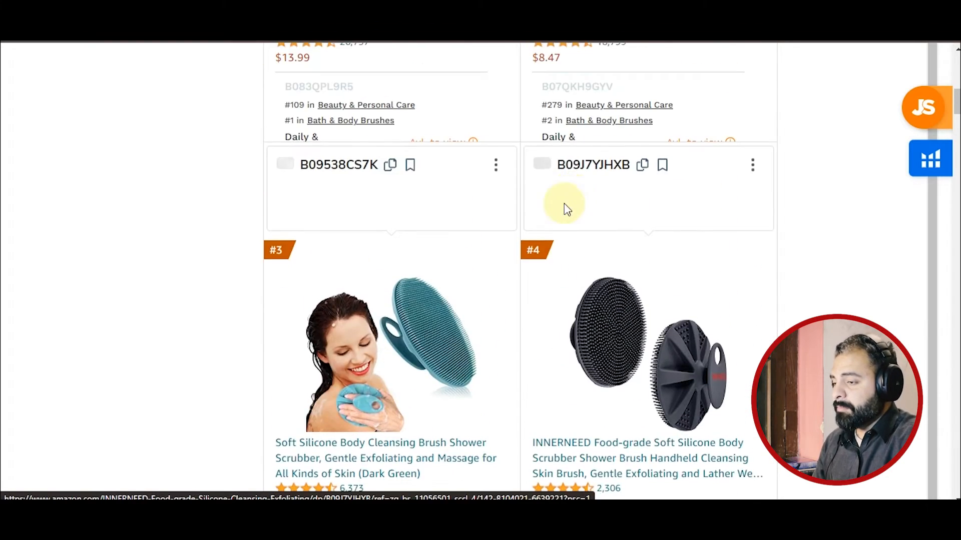
scroll(657, 220, up, 2)
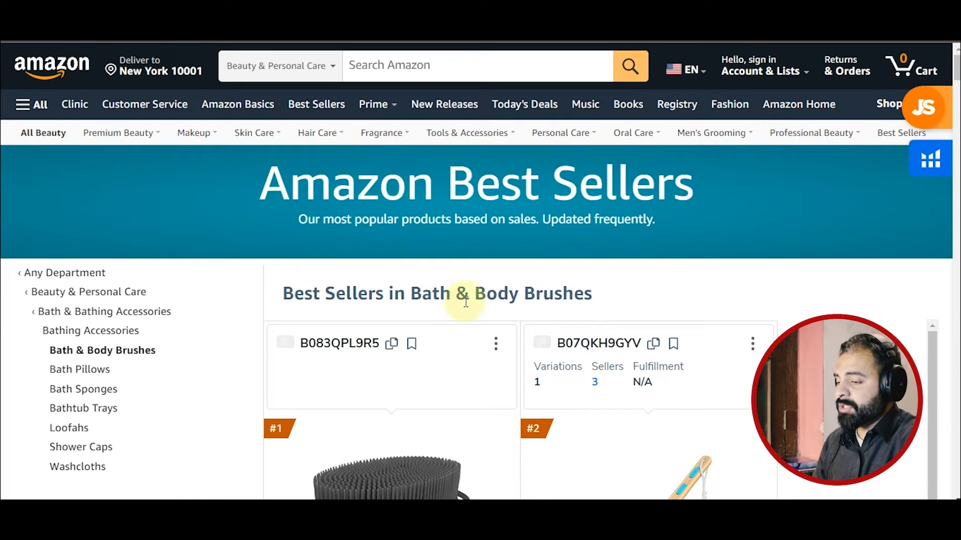
scroll(551, 313, down, 2)
scroll(551, 312, down, 20)
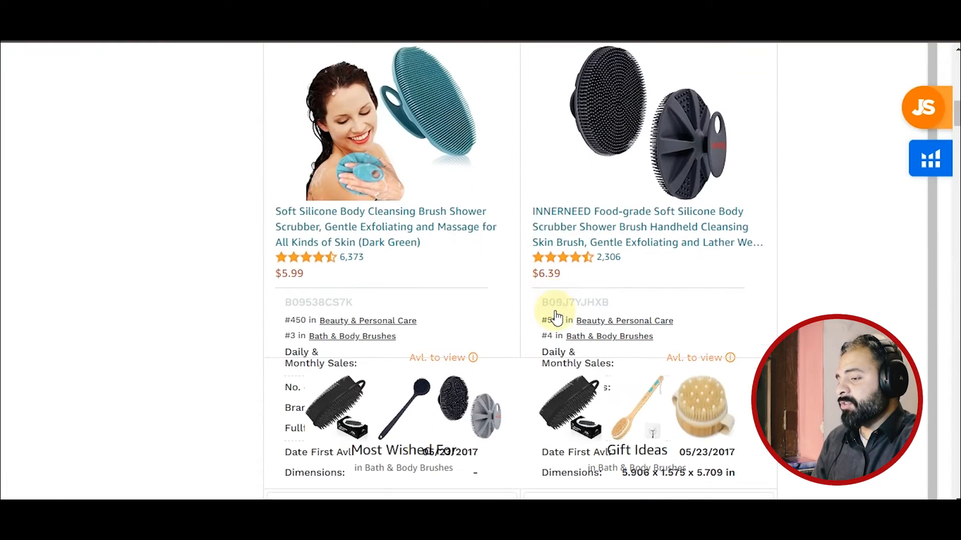
scroll(555, 295, down, 5)
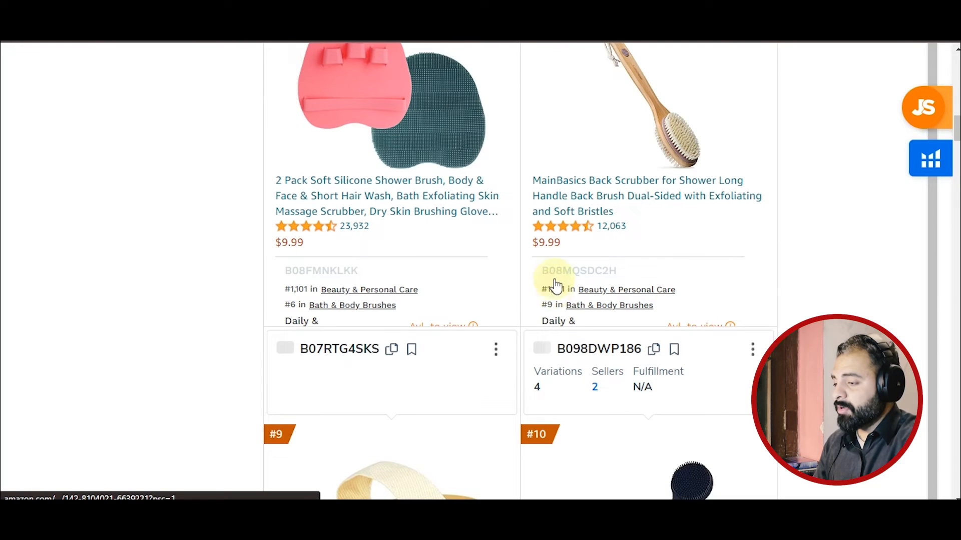
scroll(386, 290, up, 10)
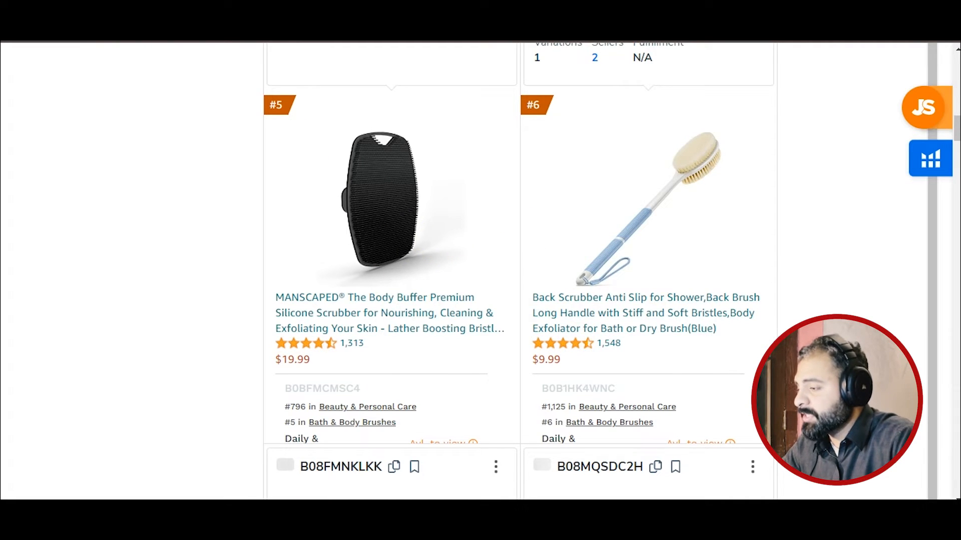
- Go back to the AIMAIAIMAI 2 in 1 Silicone Body Scrubber listing and check its rank and ratings in the product details
click(115, 38)
click(232, 35)
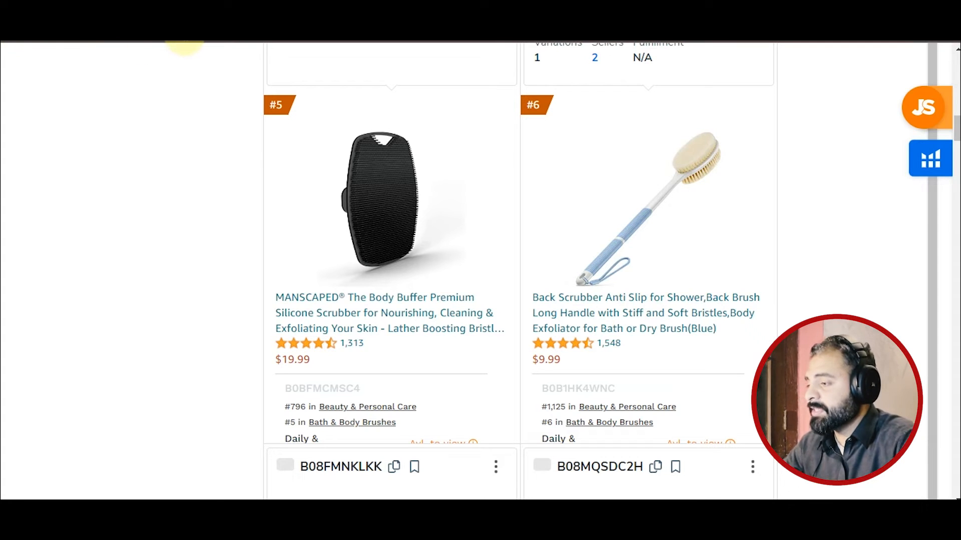
click(183, 34)
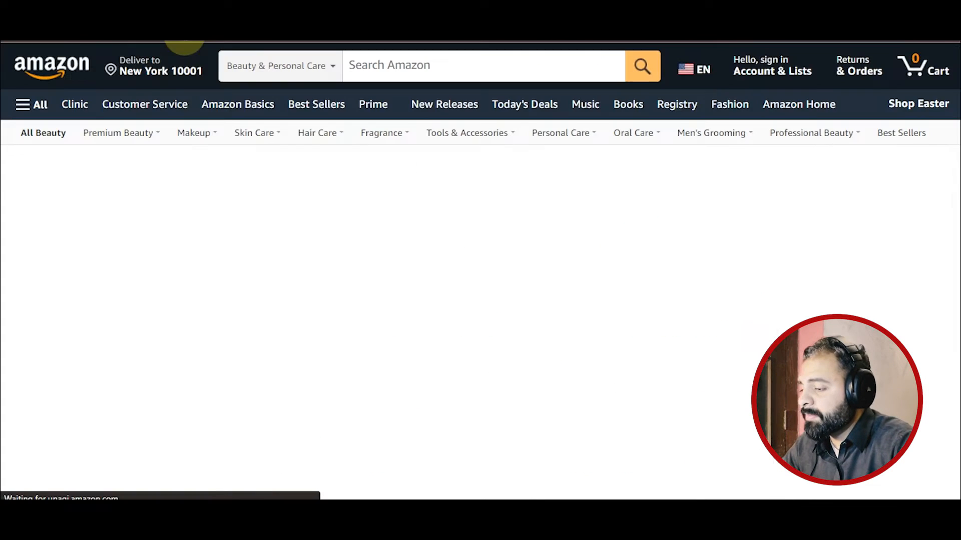
scroll(425, 275, down, 15)
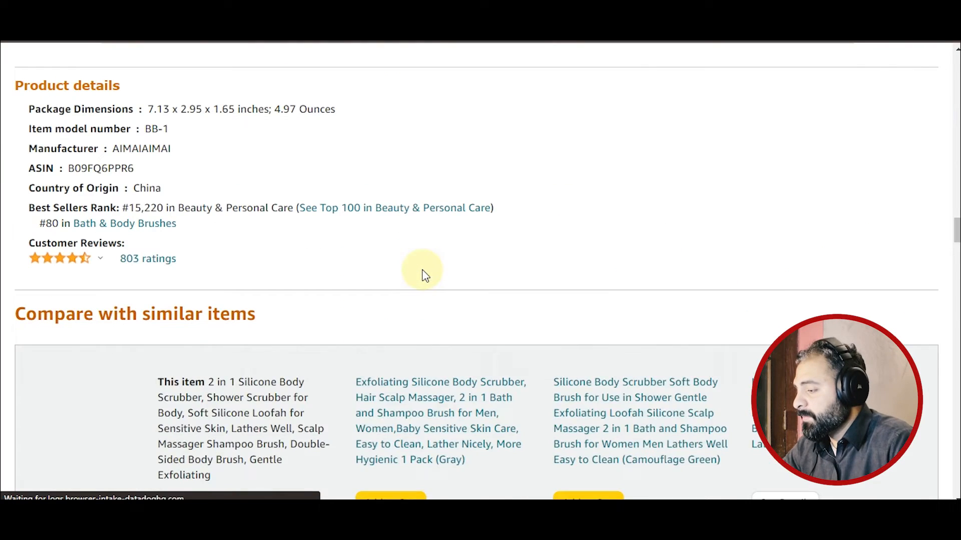
scroll(422, 270, up, 5)
scroll(420, 273, down, 5)
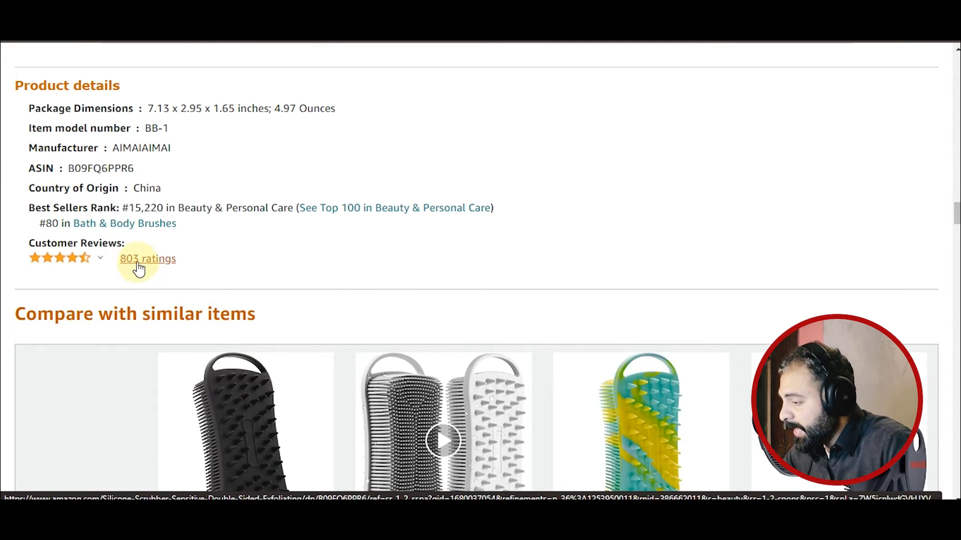
scroll(141, 259, up, 1)
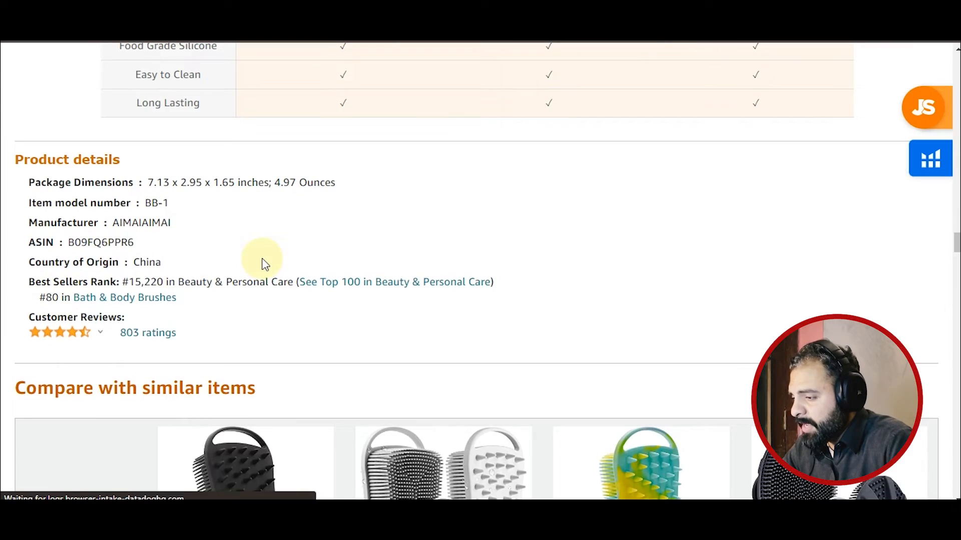
- Review the scrubber listing's color variants, their prices and the explanation of its Amazon's Choice badge
scroll(264, 263, up, 15)
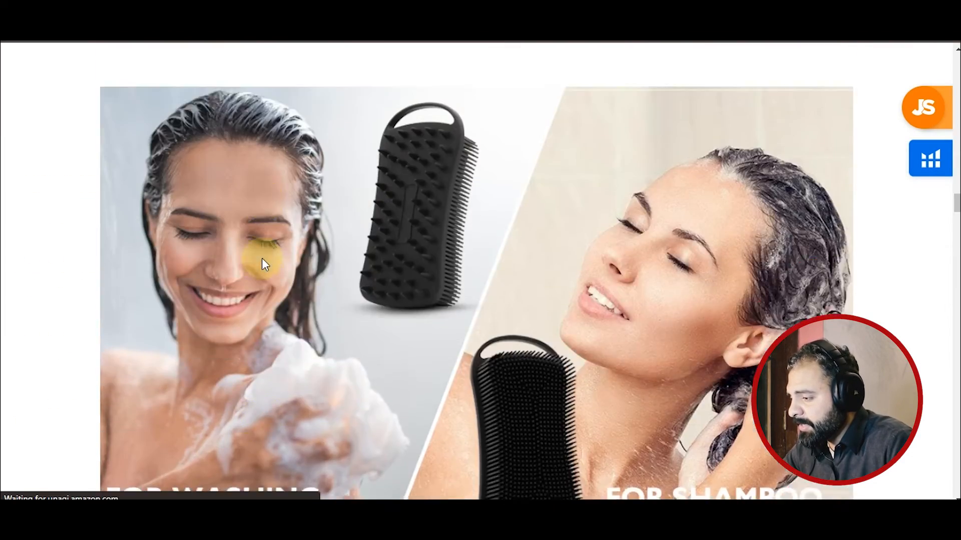
scroll(262, 258, up, 15)
scroll(265, 259, up, 15)
scroll(267, 257, up, 5)
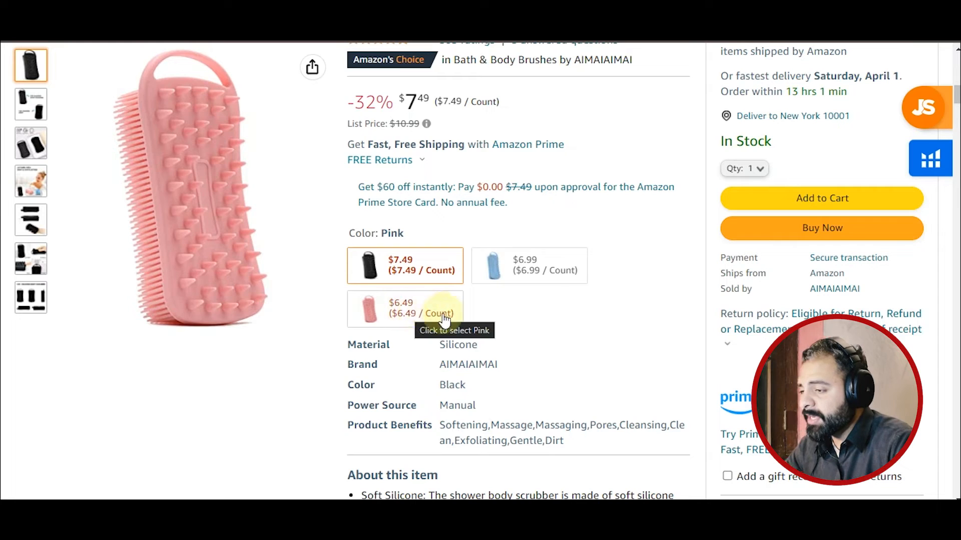
scroll(543, 340, up, 3)
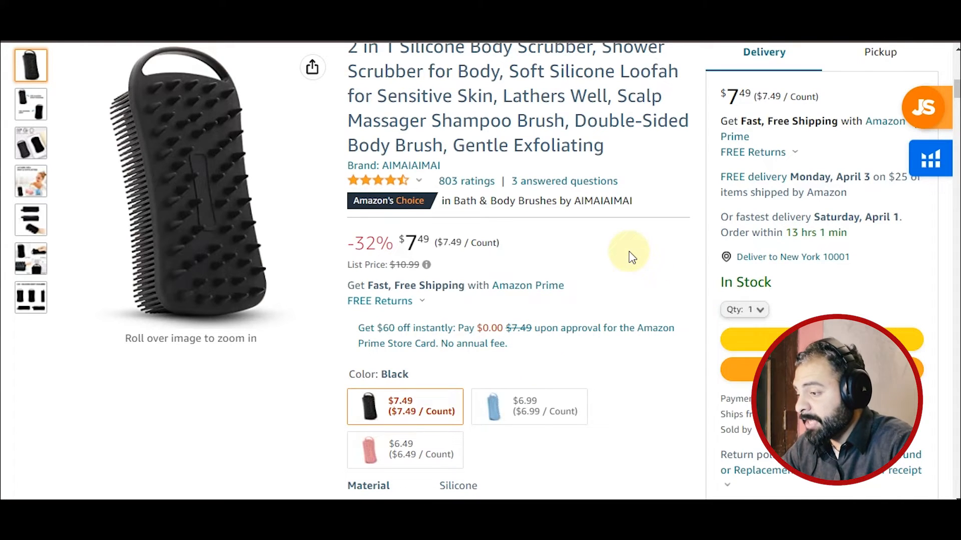
mouse_move(380, 200)
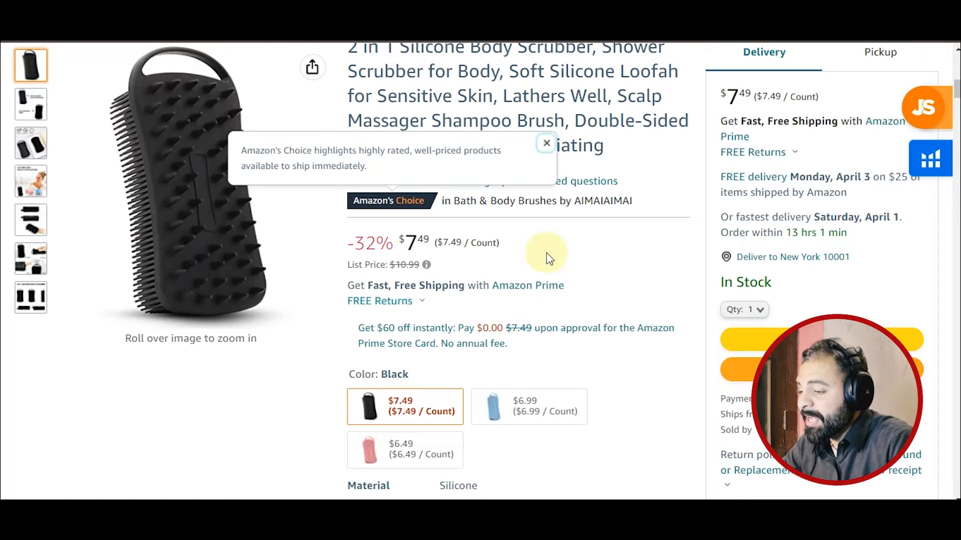
- Highlight the scrubber's ratings count under the title and check it against the price and available colors
scroll(564, 265, up, 3)
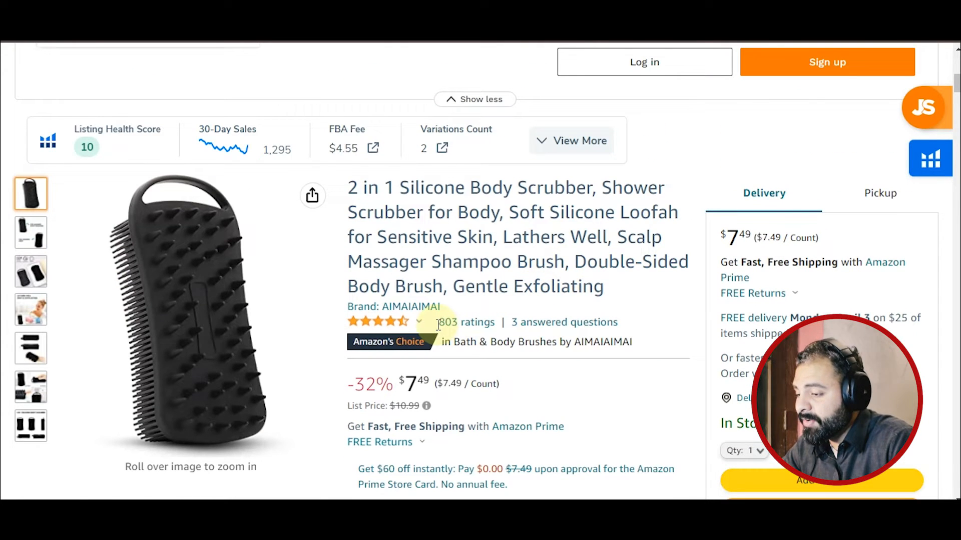
drag(439, 326, 496, 329)
click(516, 369)
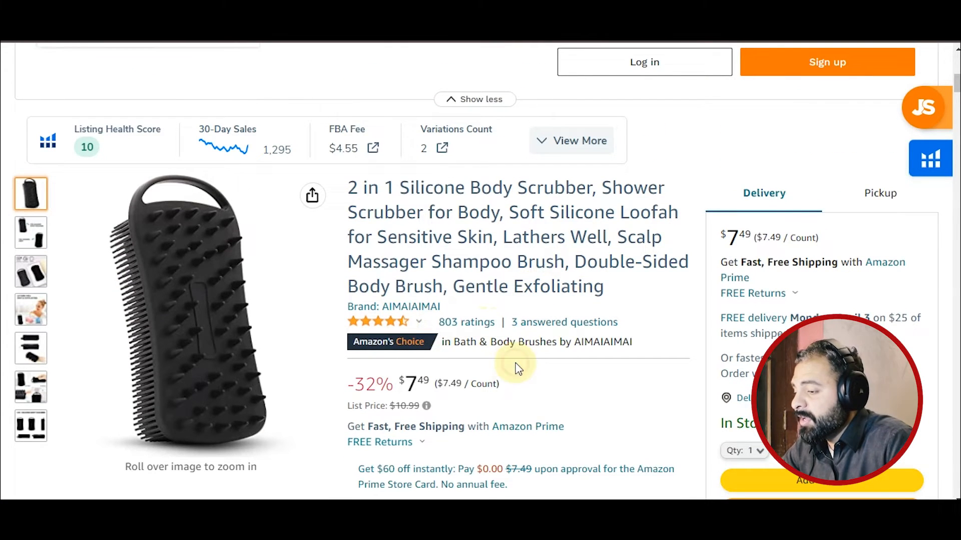
scroll(516, 369, down, 3)
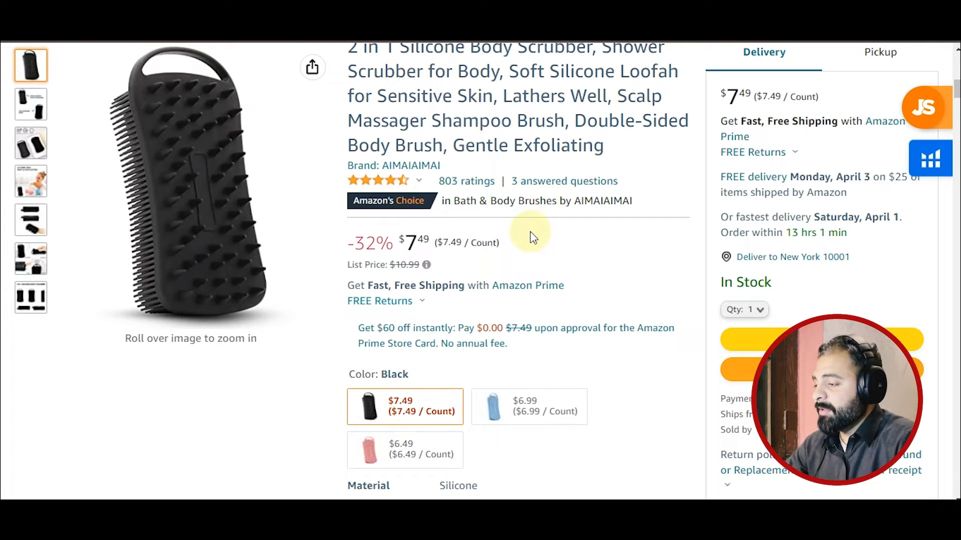
mouse_move(180, 163)
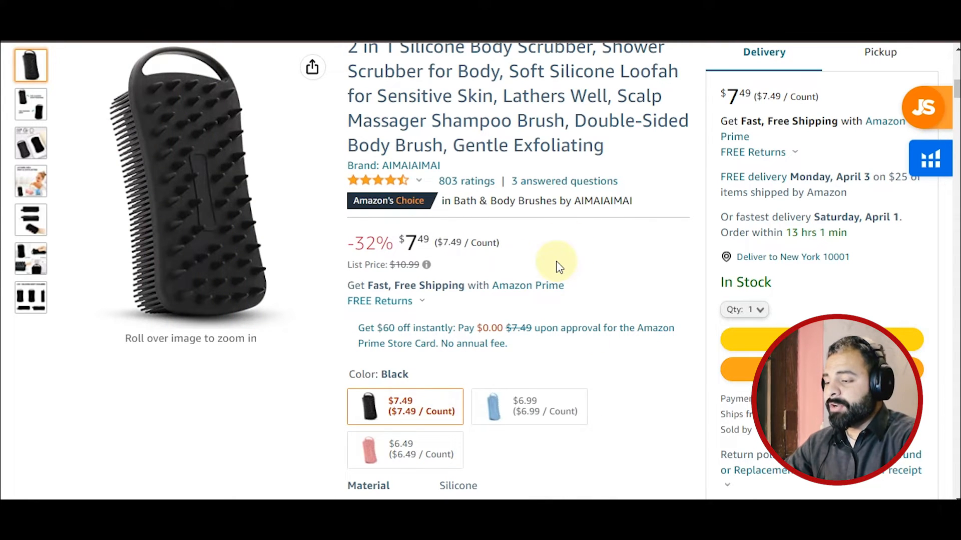
- Look through the body scrubber search results, checking the sponsored products, their category ranks and review counts
scroll(559, 267, down, 10)
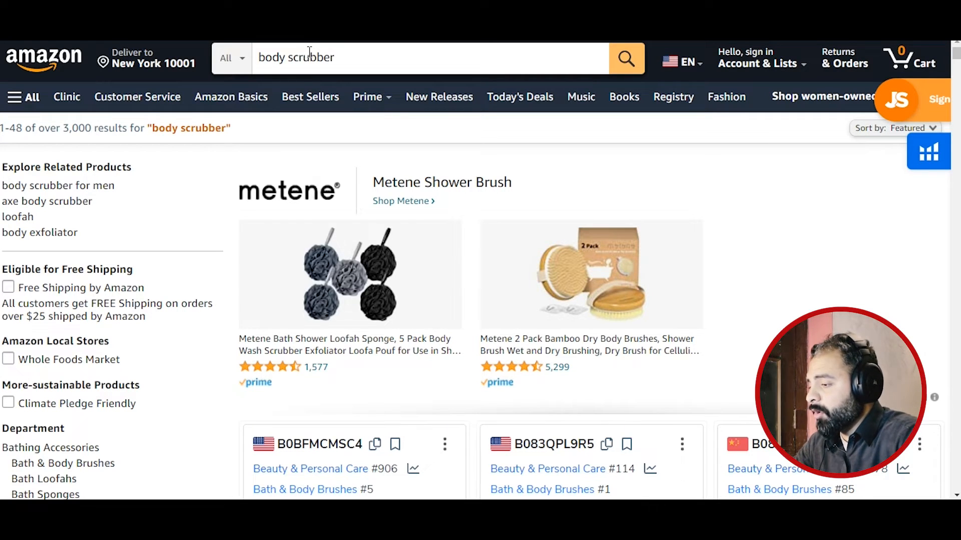
scroll(330, 260, down, 7)
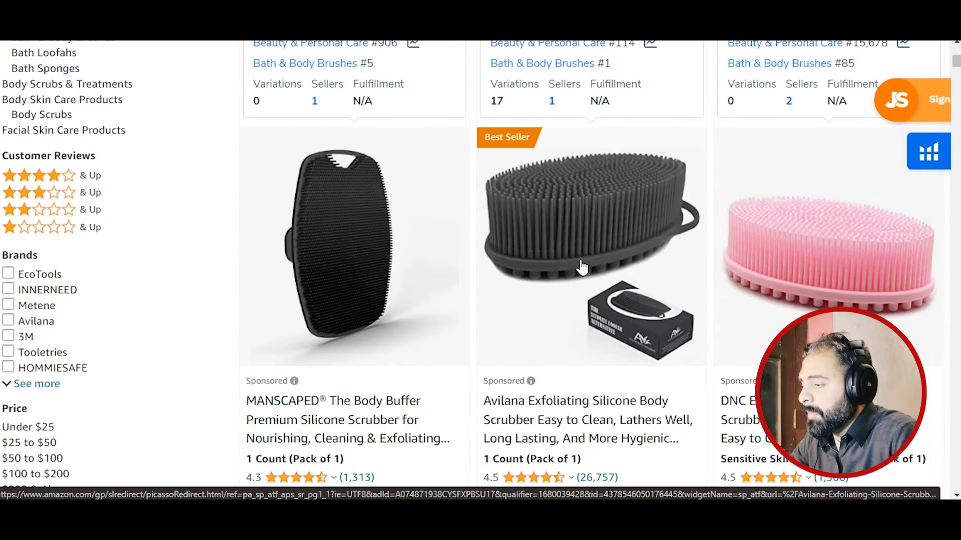
scroll(582, 267, up, 4)
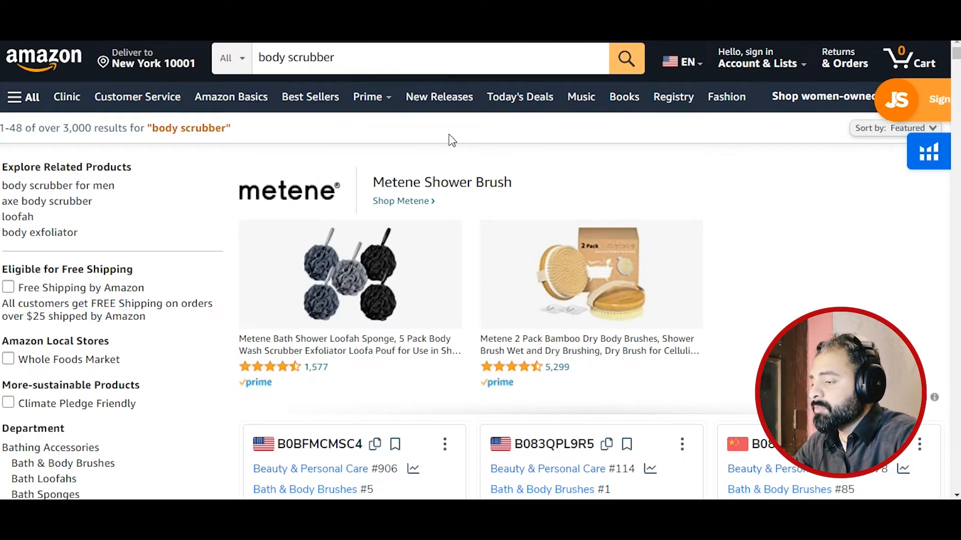
scroll(450, 146, down, 8)
scroll(354, 245, up, 8)
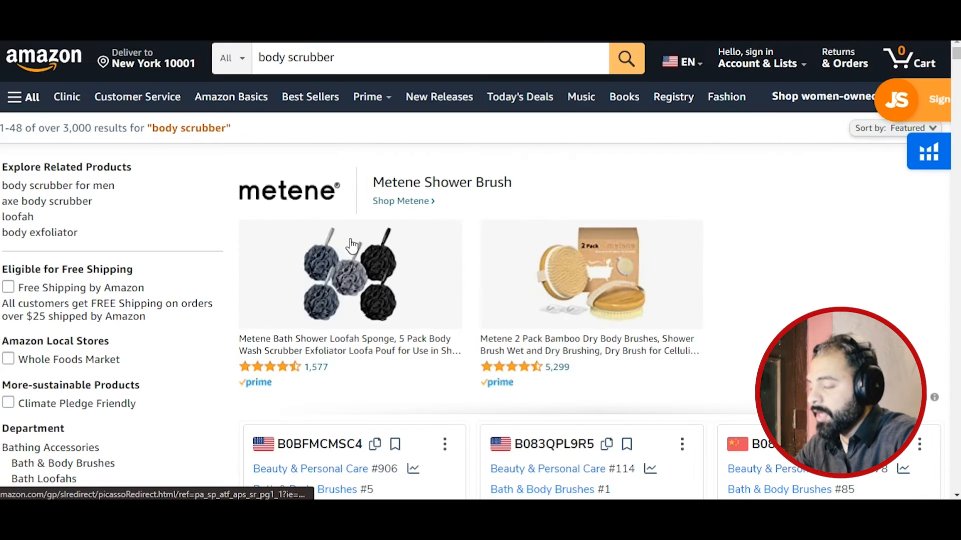
scroll(522, 266, down, 3)
scroll(487, 273, up, 3)
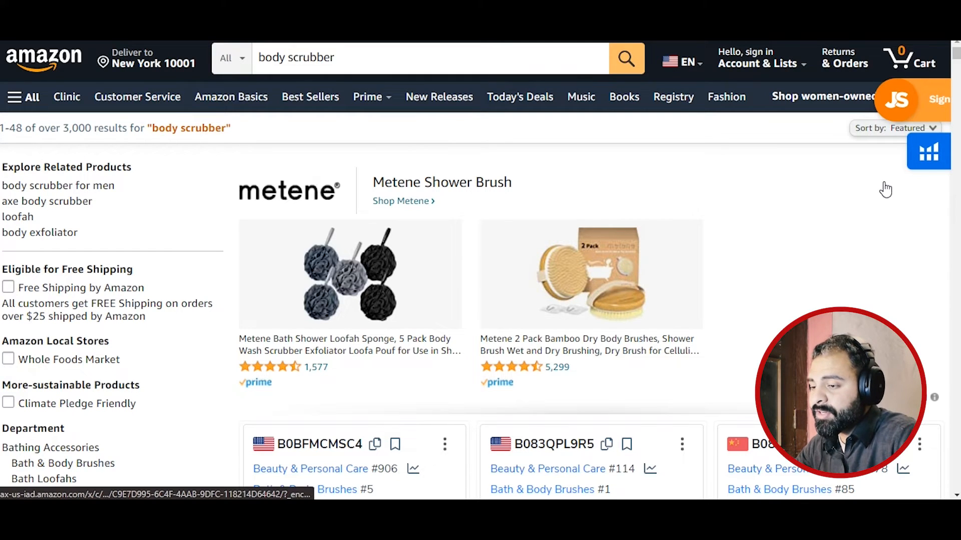
- Run Helium 10's Xray product research on the body scrubber results and sort the products by revenue, highest first
click(929, 161)
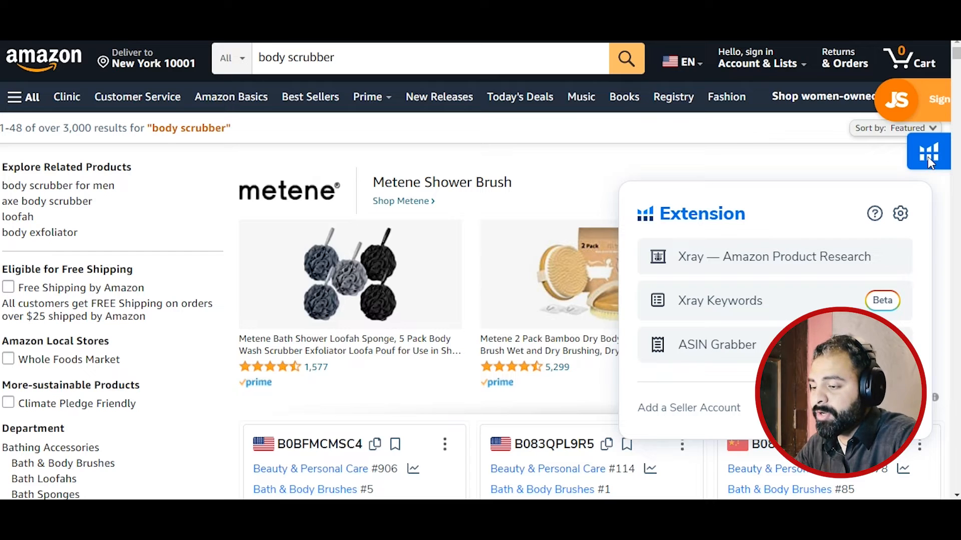
click(745, 271)
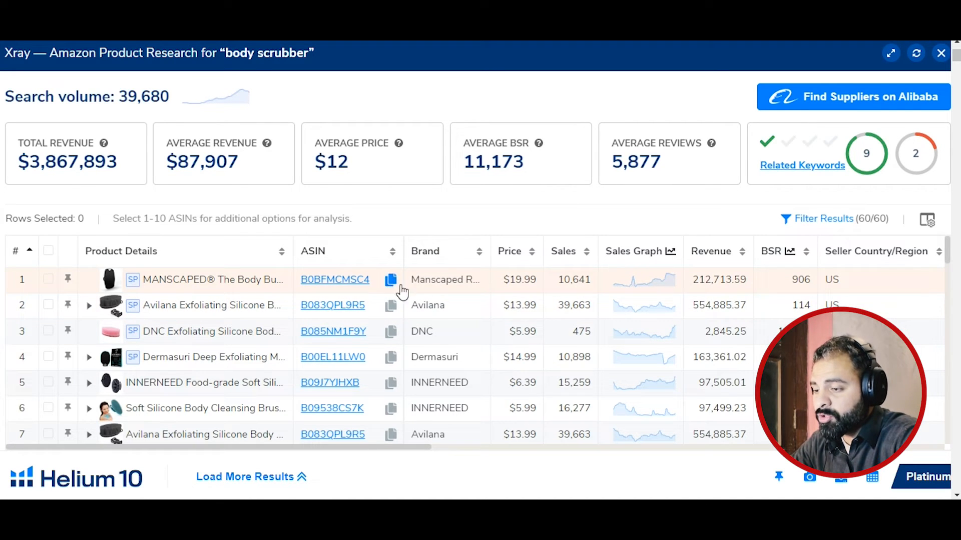
click(741, 256)
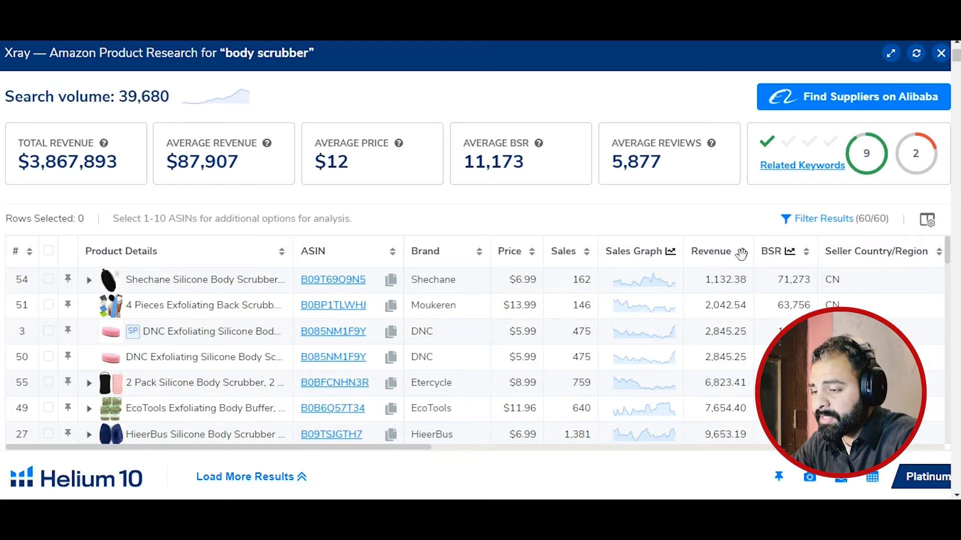
click(741, 254)
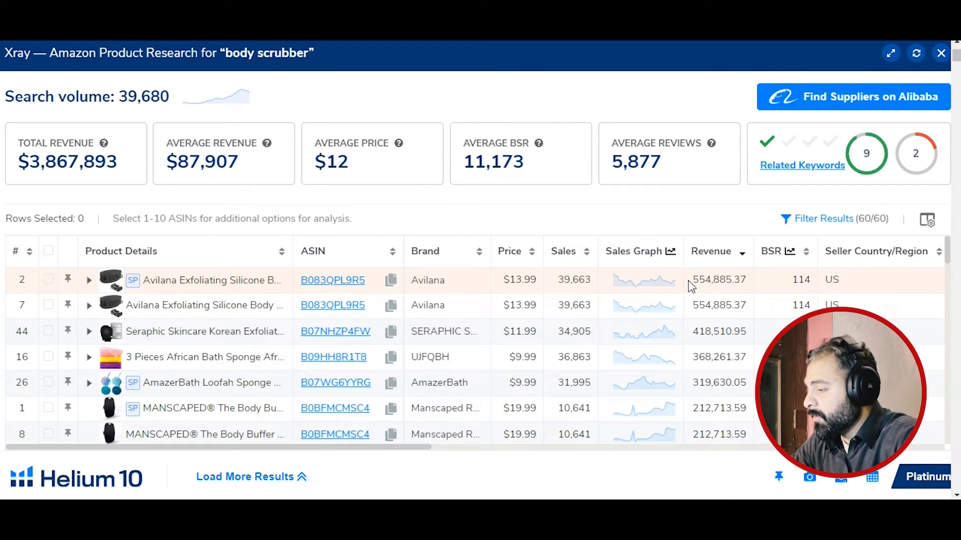
- Filter the Xray results to hide sponsored products
mouse_move(139, 290)
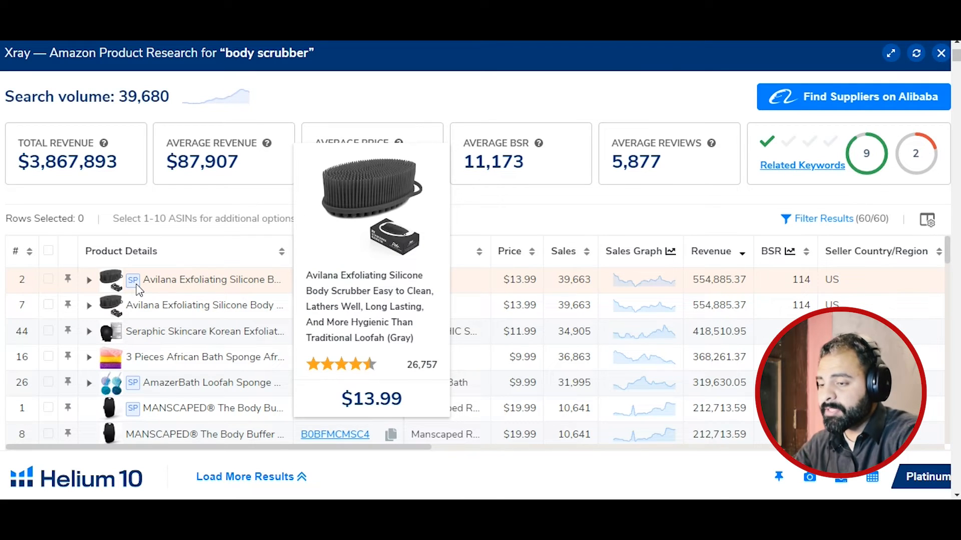
click(813, 227)
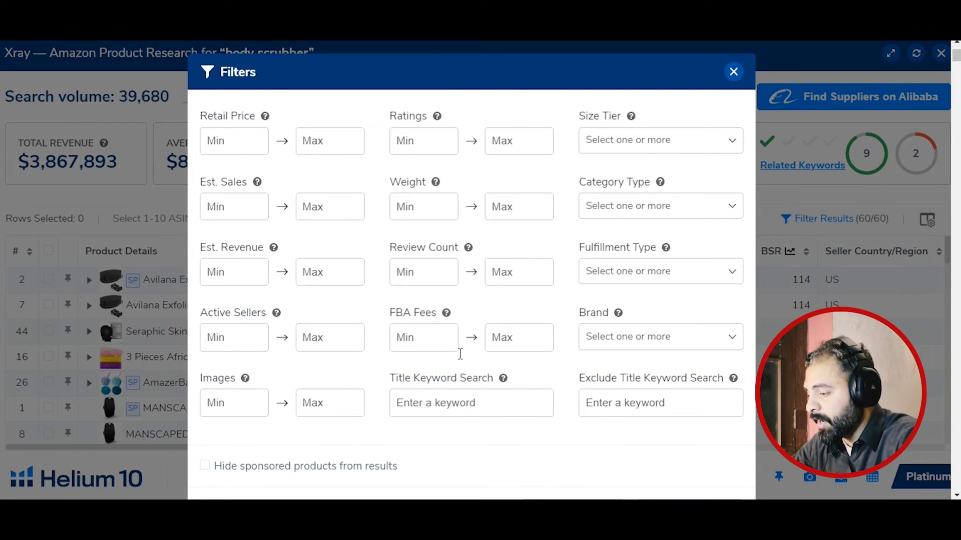
click(205, 466)
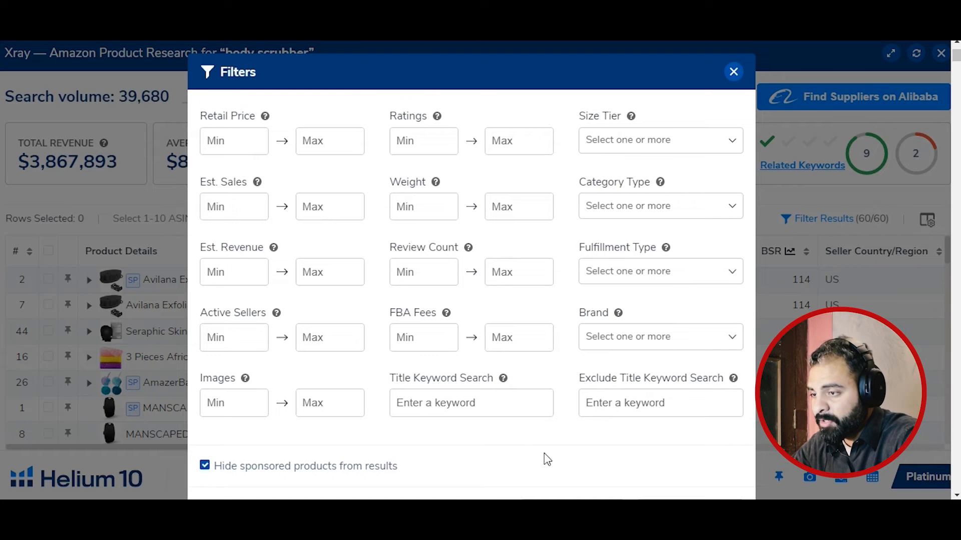
scroll(722, 346, down, 1)
click(697, 458)
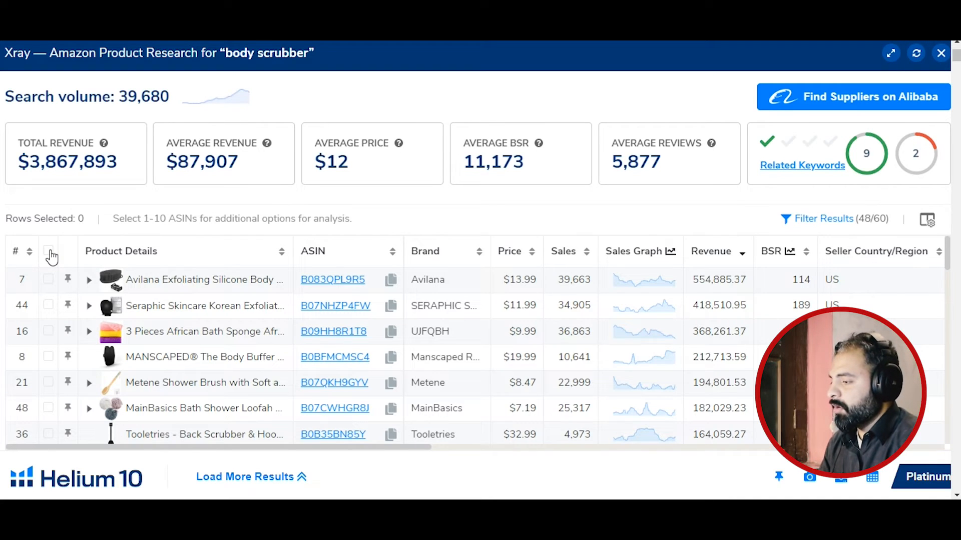
- Examine the brands of the top-revenue products in the Xray results to see whether one brand dominates
scroll(181, 265, down, 1)
scroll(182, 265, up, 1)
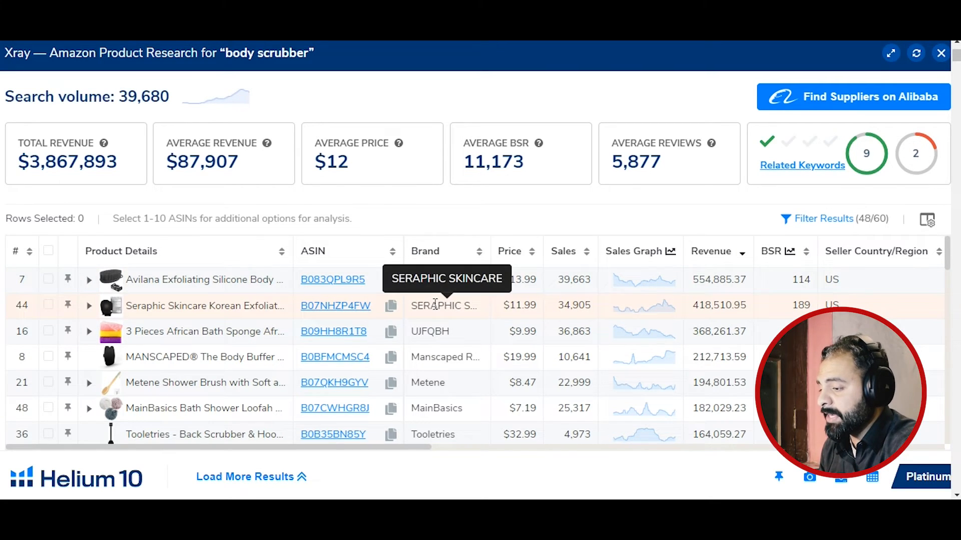
scroll(435, 304, down, 2)
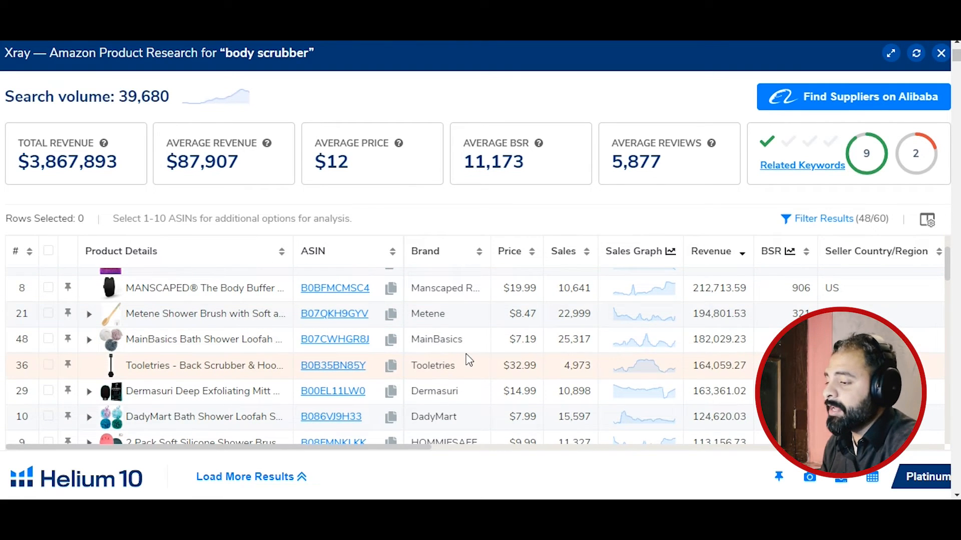
scroll(468, 363, up, 2)
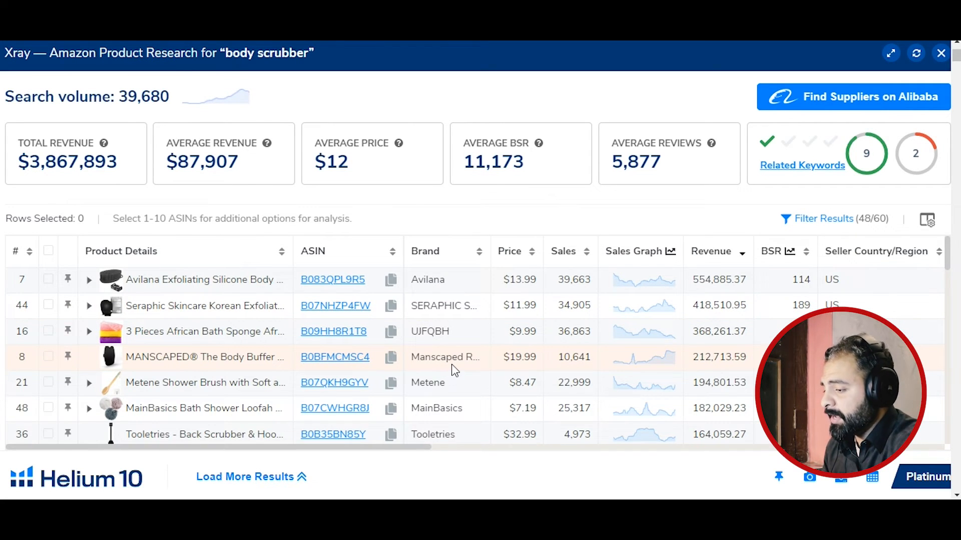
scroll(454, 370, down, 1)
scroll(453, 370, down, 1)
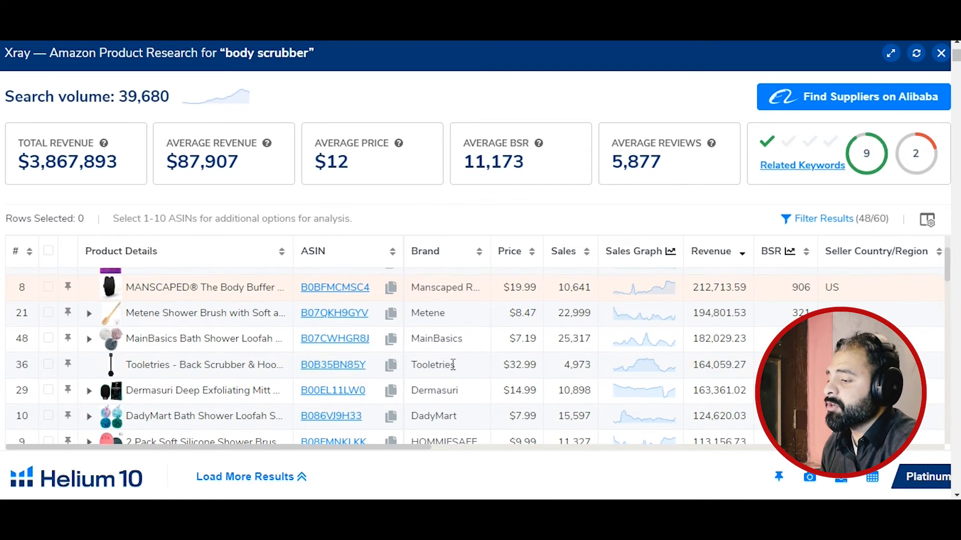
scroll(463, 354, up, 3)
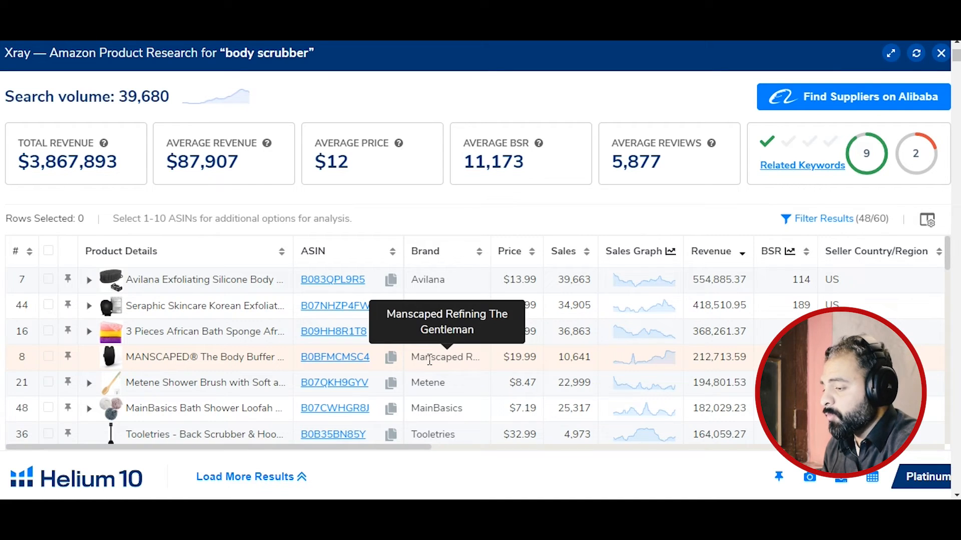
scroll(458, 372, down, 2)
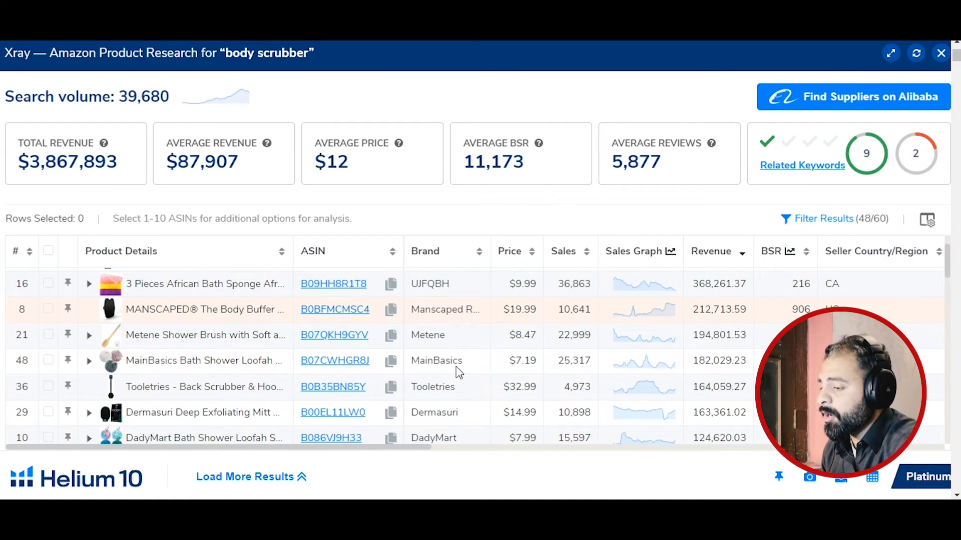
scroll(458, 372, down, 2)
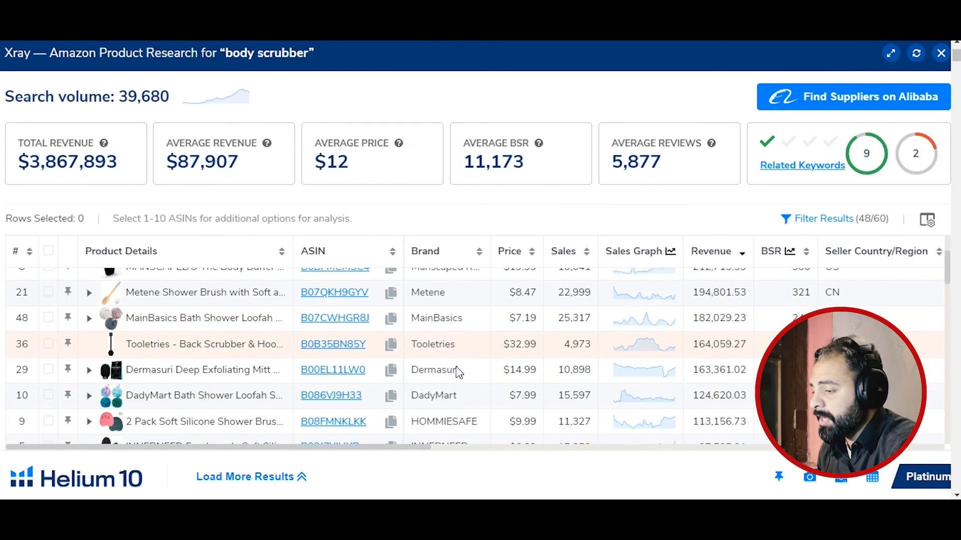
scroll(458, 371, up, 3)
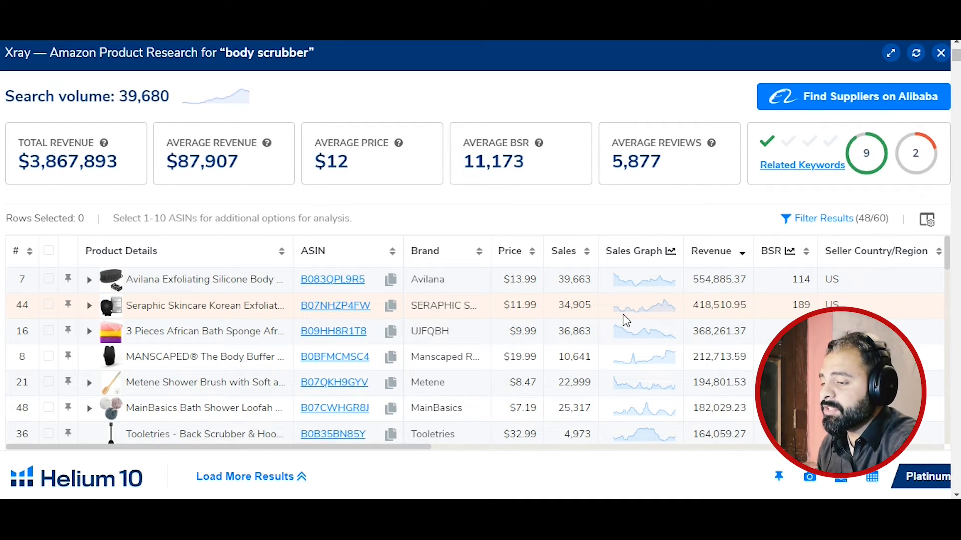
- Compare the monthly revenue of the leading body scrubber products down the Xray list
scroll(626, 320, right, 4)
scroll(625, 320, right, 4)
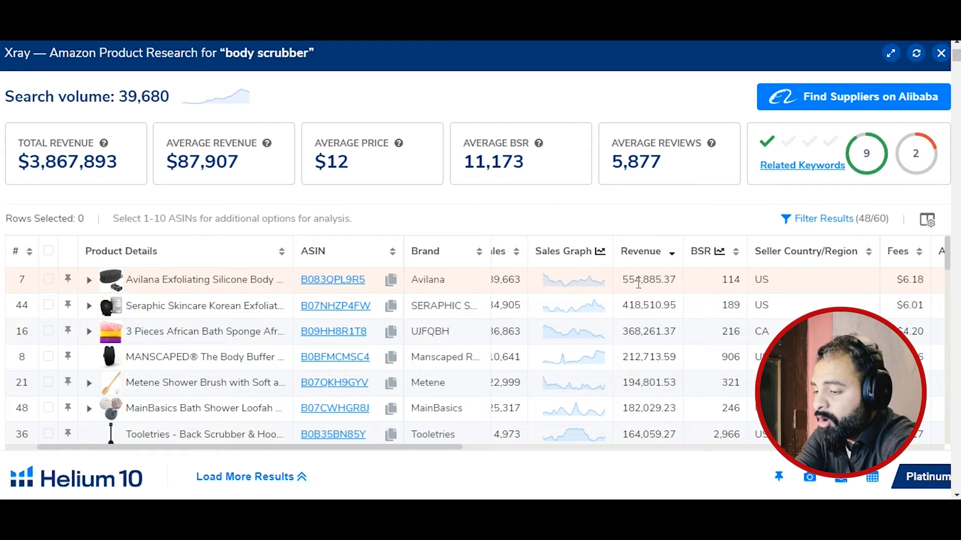
scroll(639, 328, down, 3)
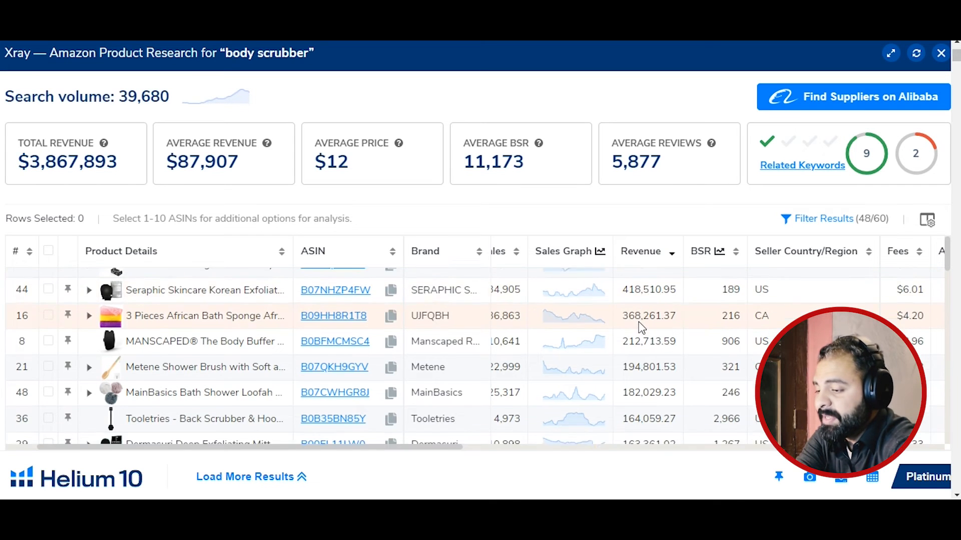
scroll(639, 328, down, 1)
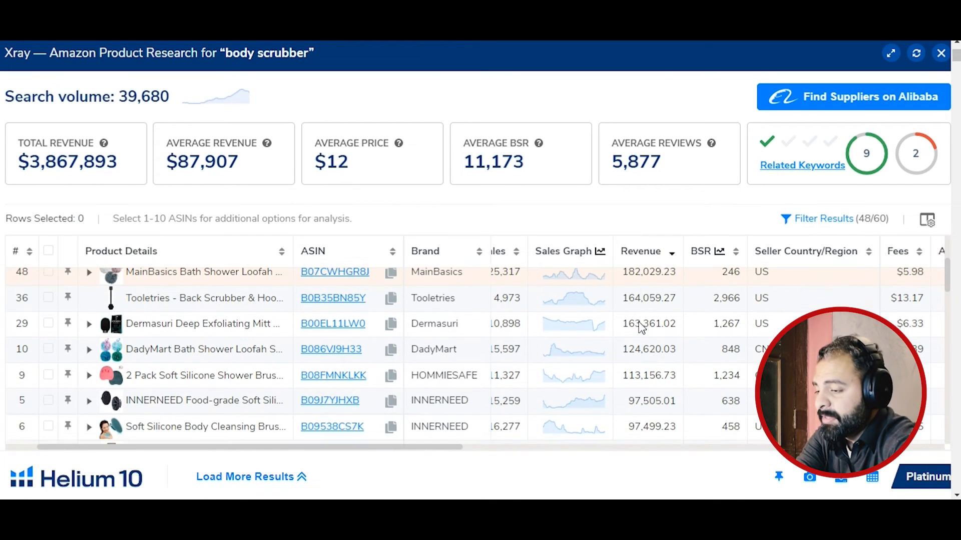
scroll(641, 328, up, 1)
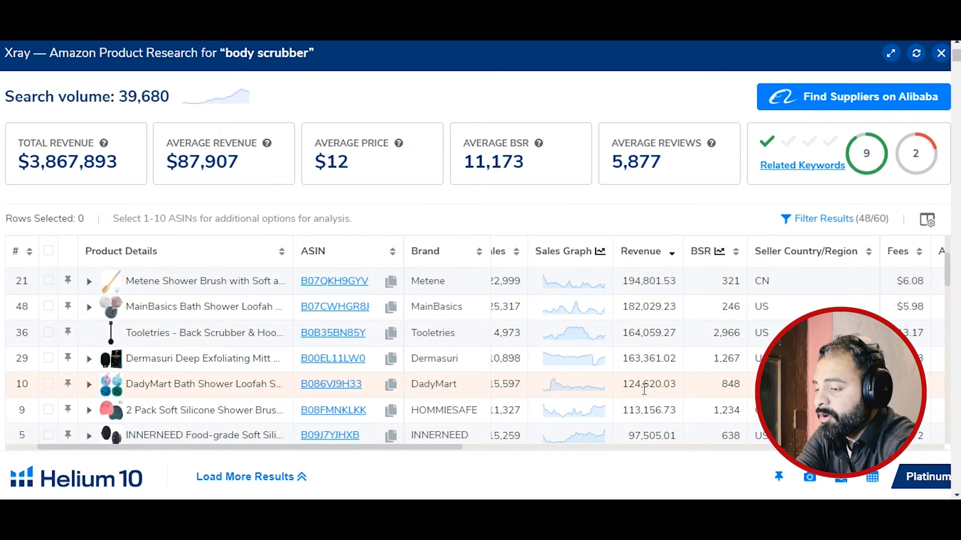
scroll(644, 371, down, 2)
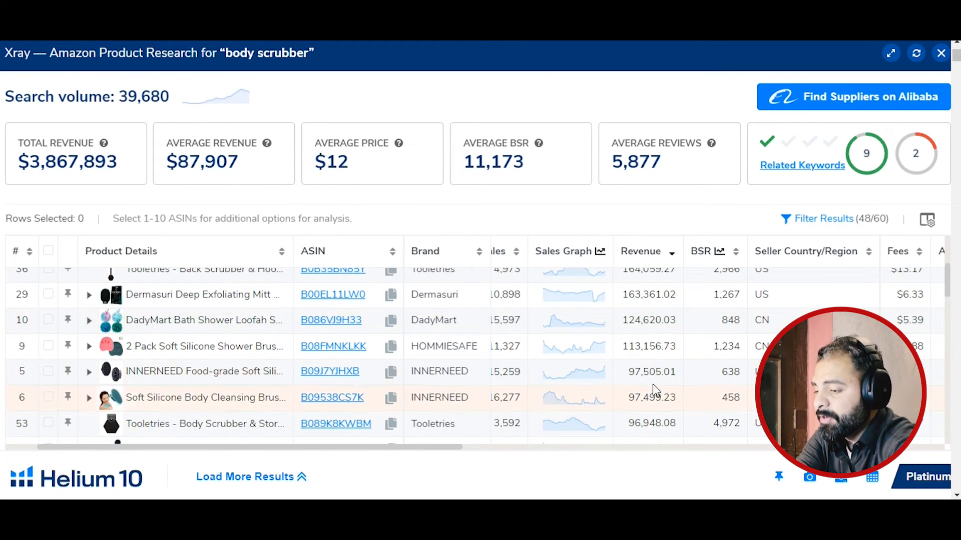
scroll(658, 381, up, 3)
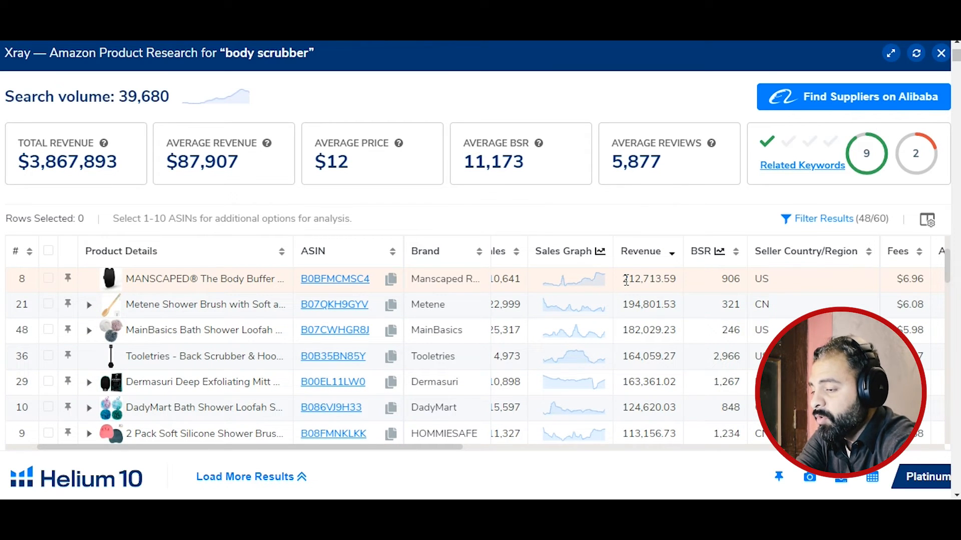
scroll(634, 315, up, 3)
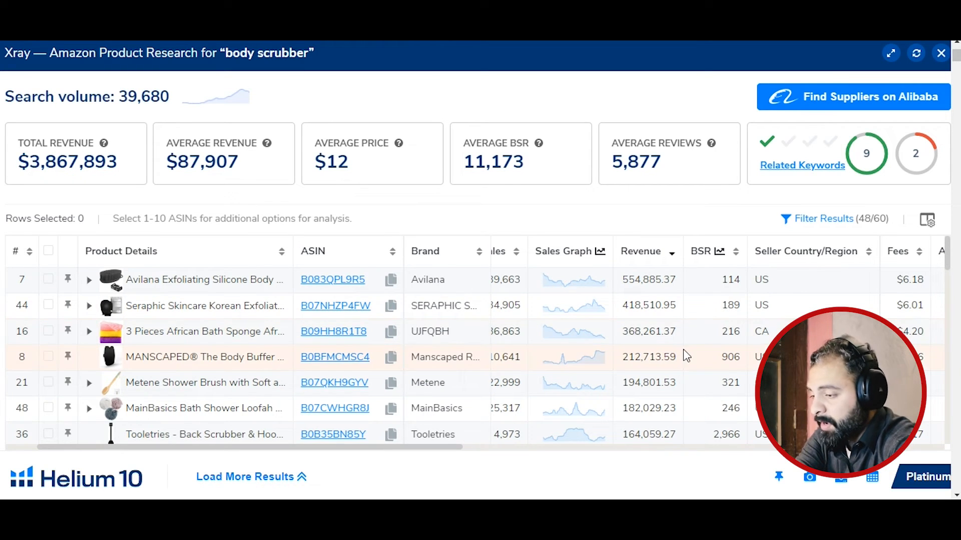
- Check the active sellers, ratings and review counts of the top-revenue body scrubber products
scroll(684, 341, right, 3)
scroll(685, 341, right, 5)
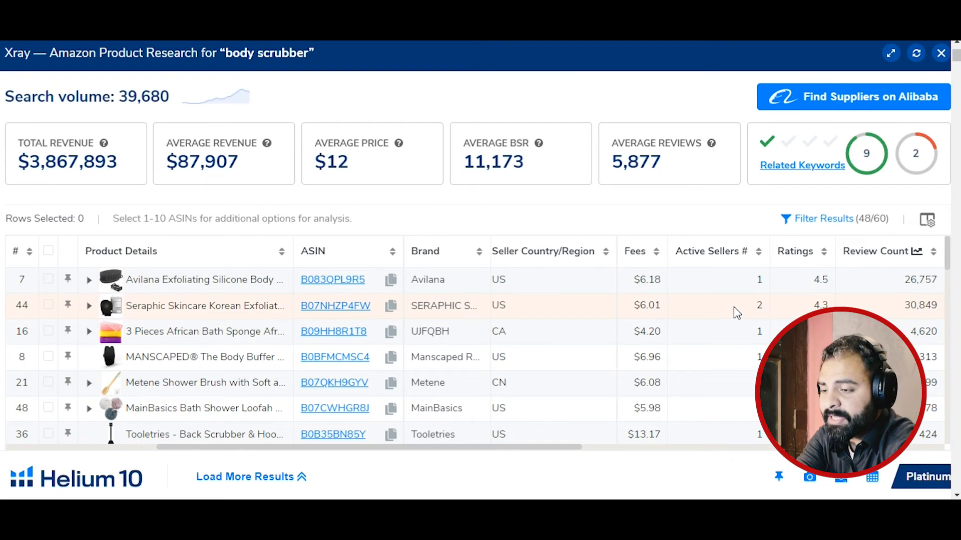
scroll(734, 308, right, 5)
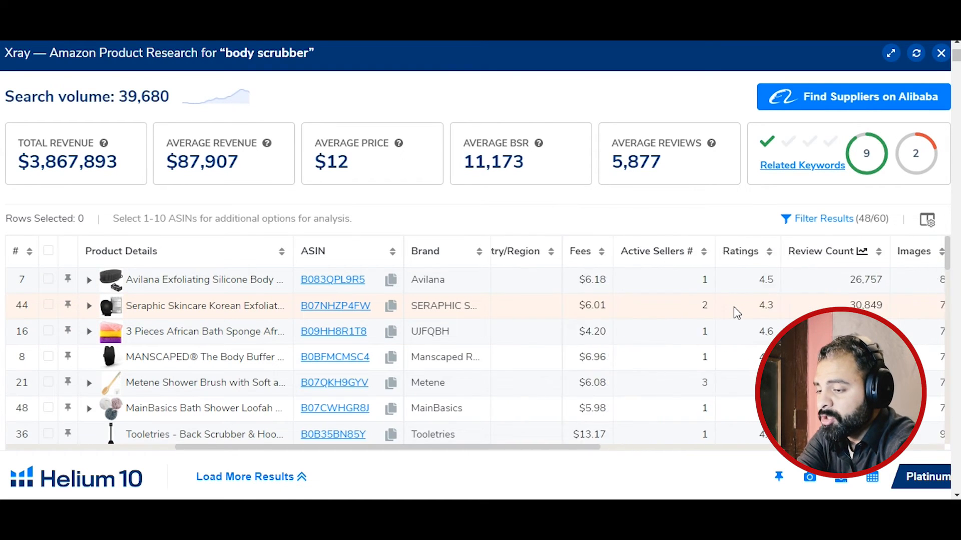
scroll(734, 307, right, 2)
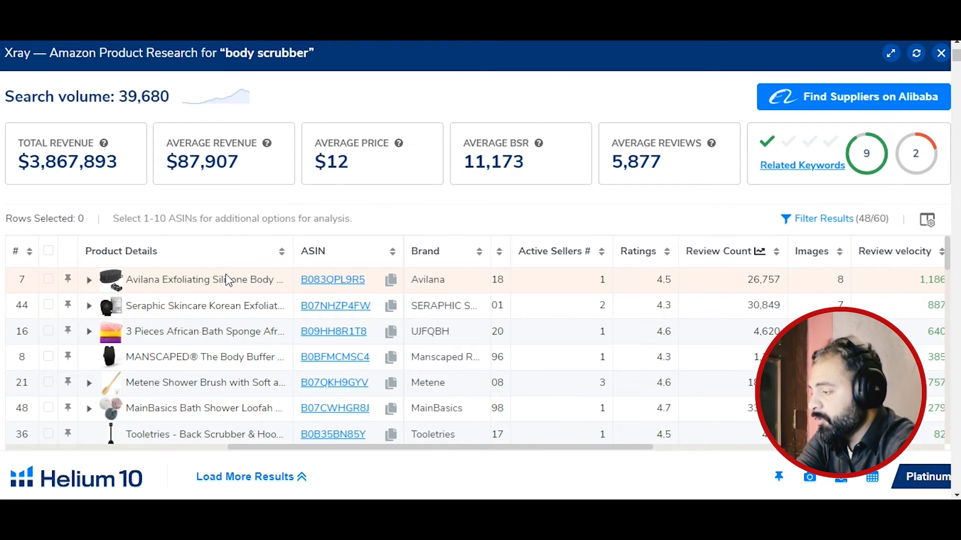
click(48, 285)
click(47, 284)
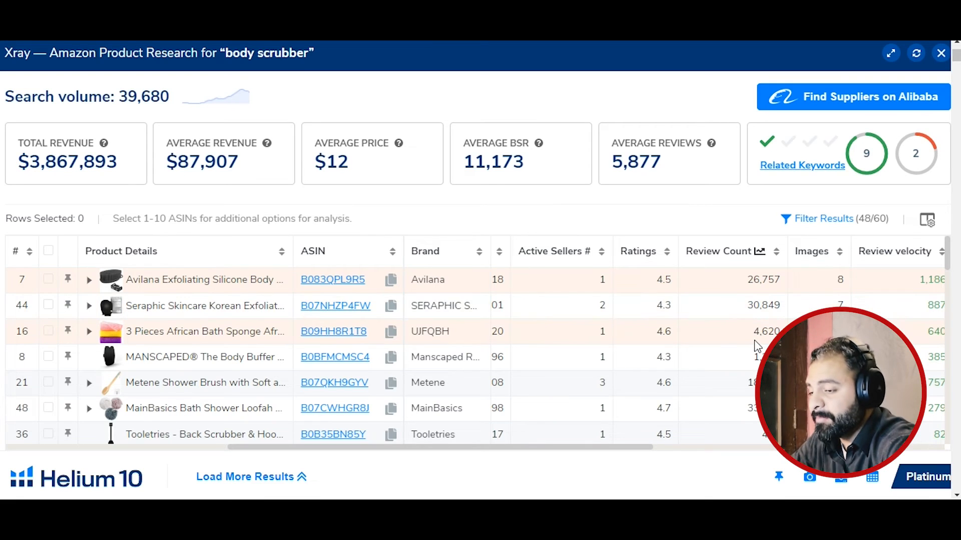
scroll(755, 340, down, 1)
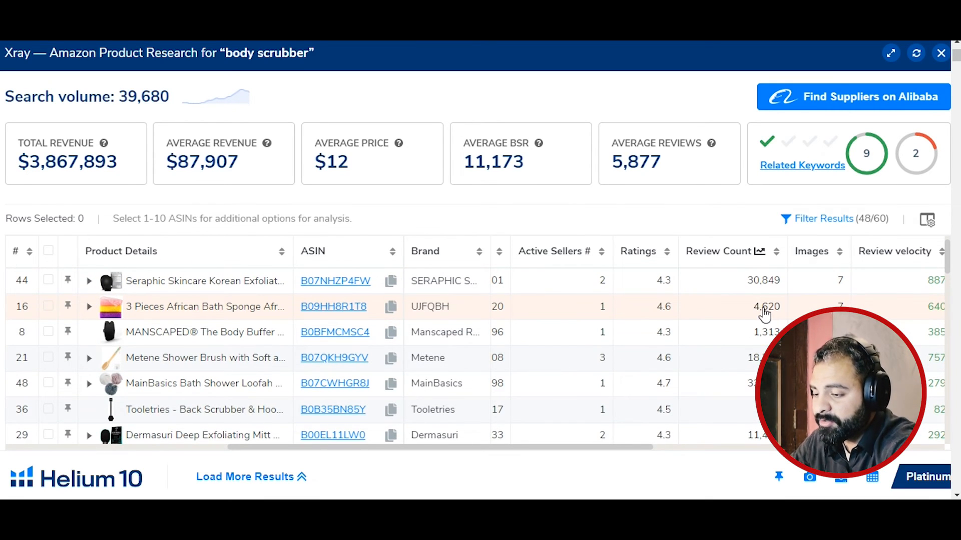
scroll(749, 313, down, 1)
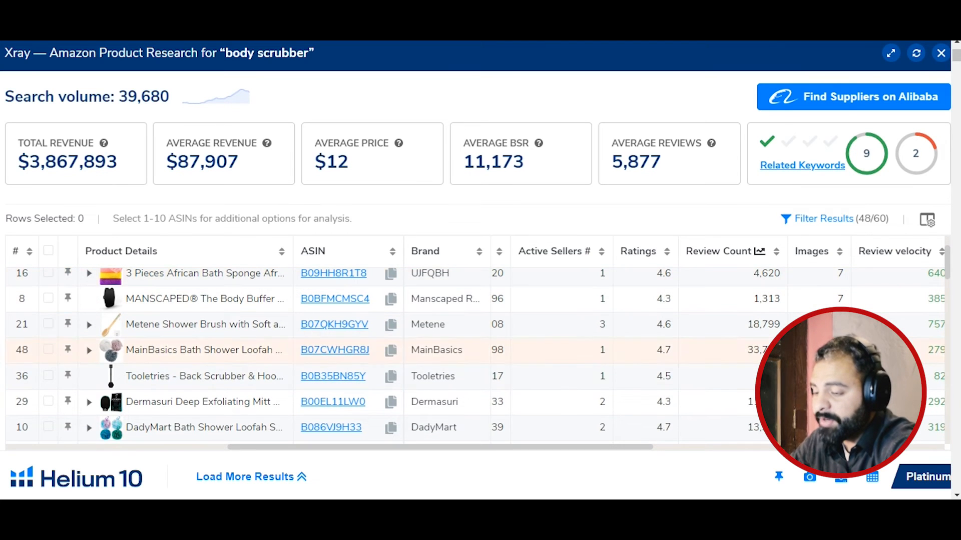
scroll(763, 332, up, 2)
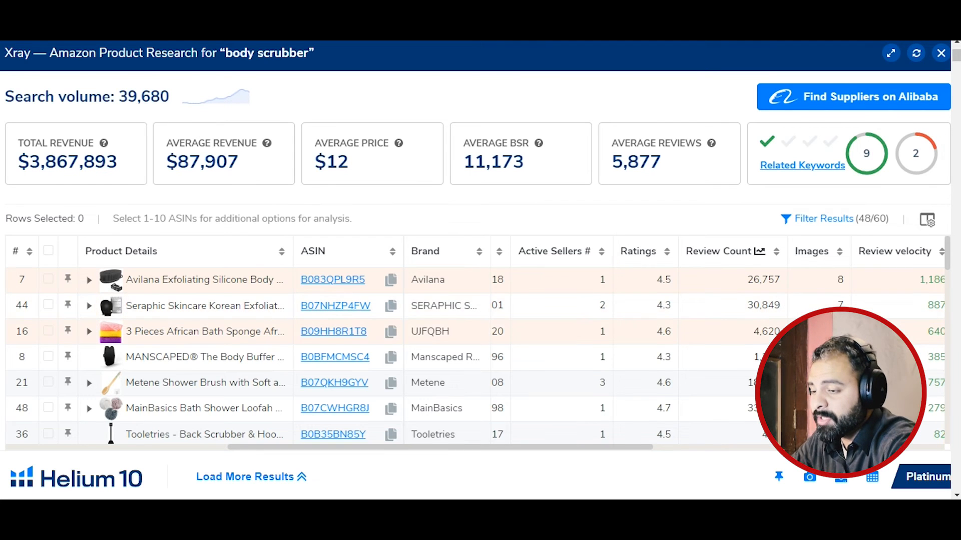
- Examine the review velocity, Buy Box owner, category, size tier and dimensions of the top-revenue body scrubber products
scroll(716, 346, right, 2)
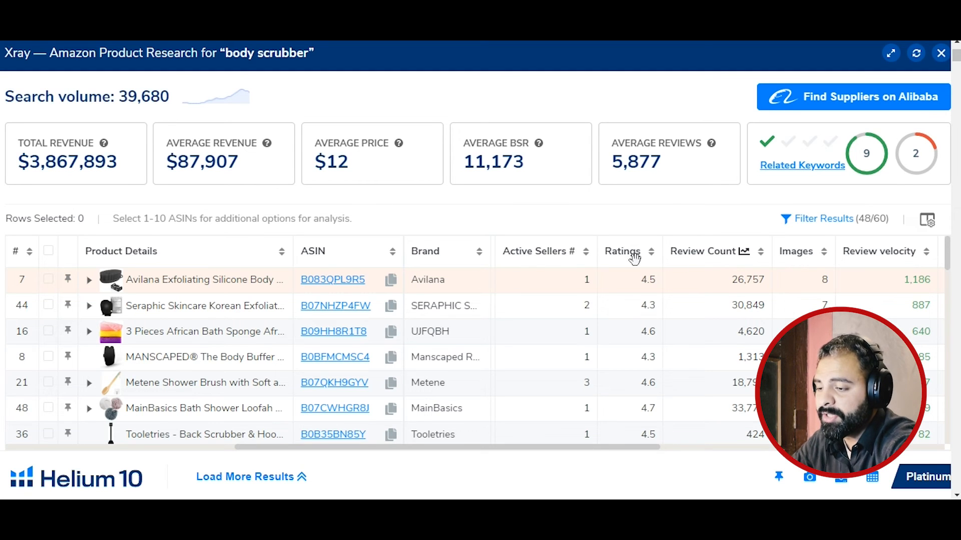
scroll(790, 316, right, 3)
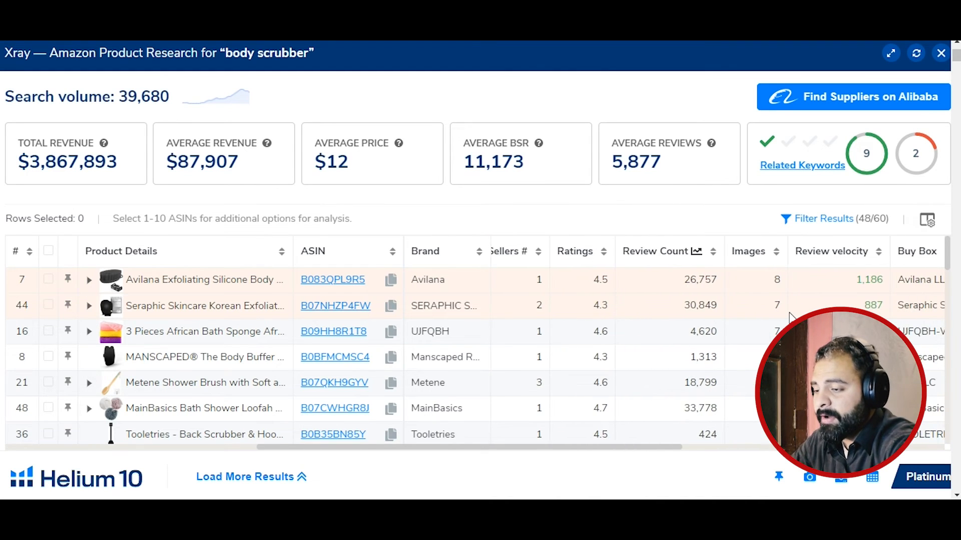
scroll(790, 316, right, 5)
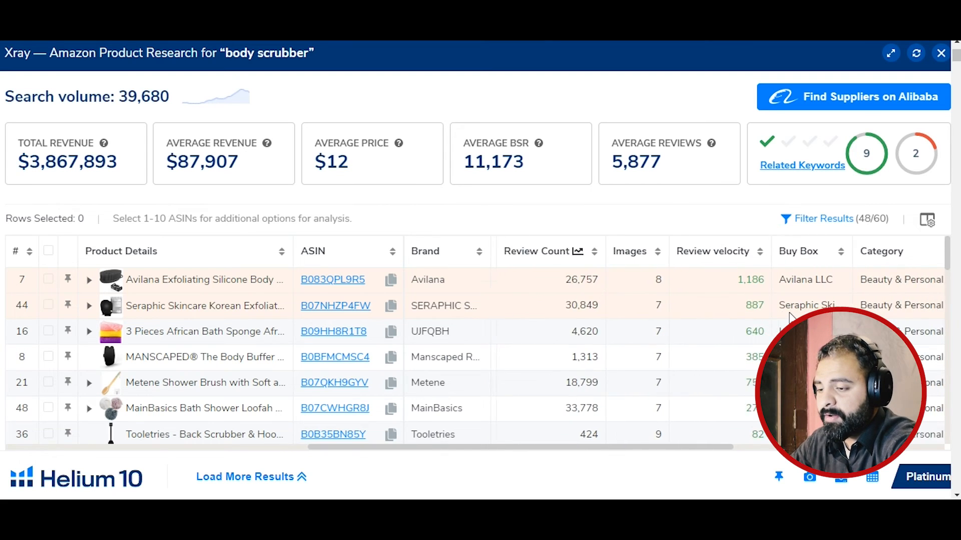
scroll(789, 316, right, 3)
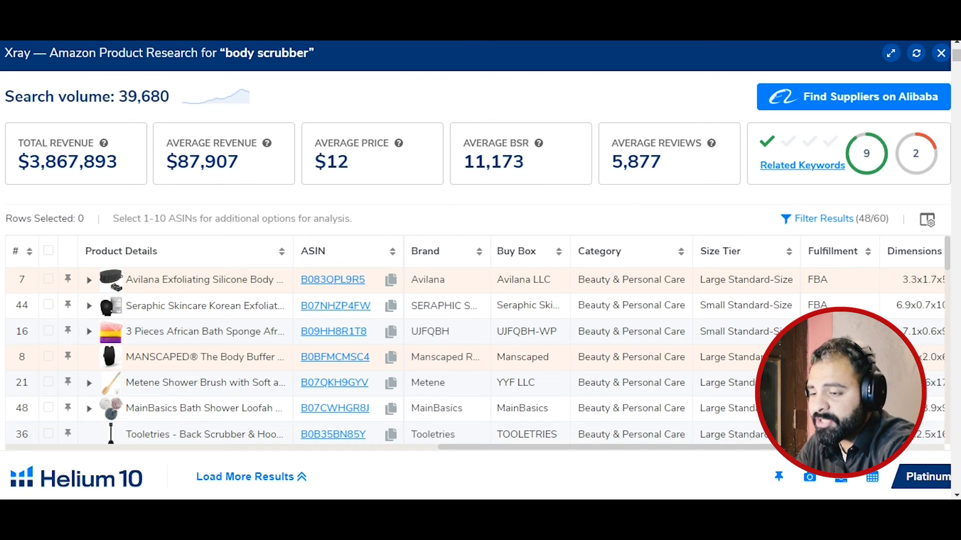
scroll(476, 345, right, 5)
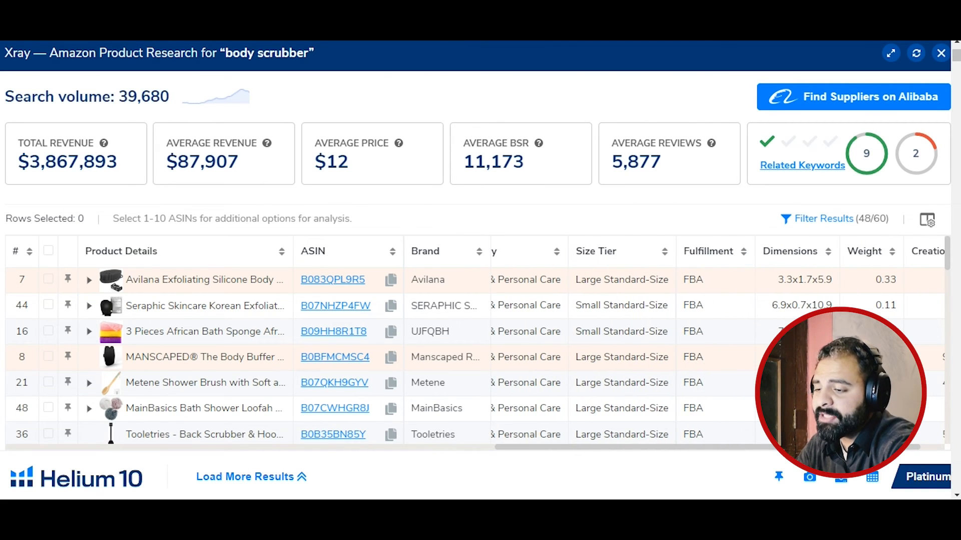
scroll(805, 307, right, 2)
- Return to the fees and active sellers data of the top-revenue body scrubber products
scroll(805, 307, left, 6)
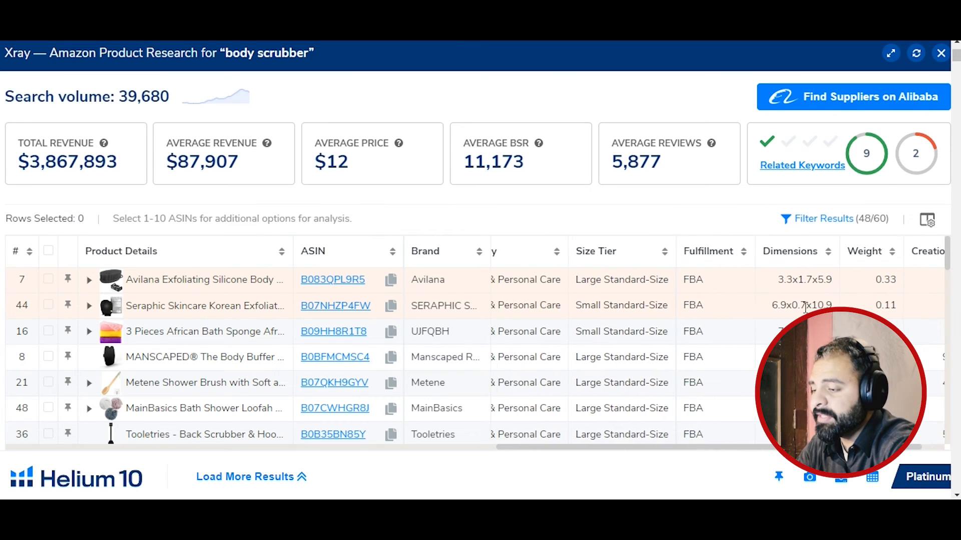
scroll(805, 307, left, 6)
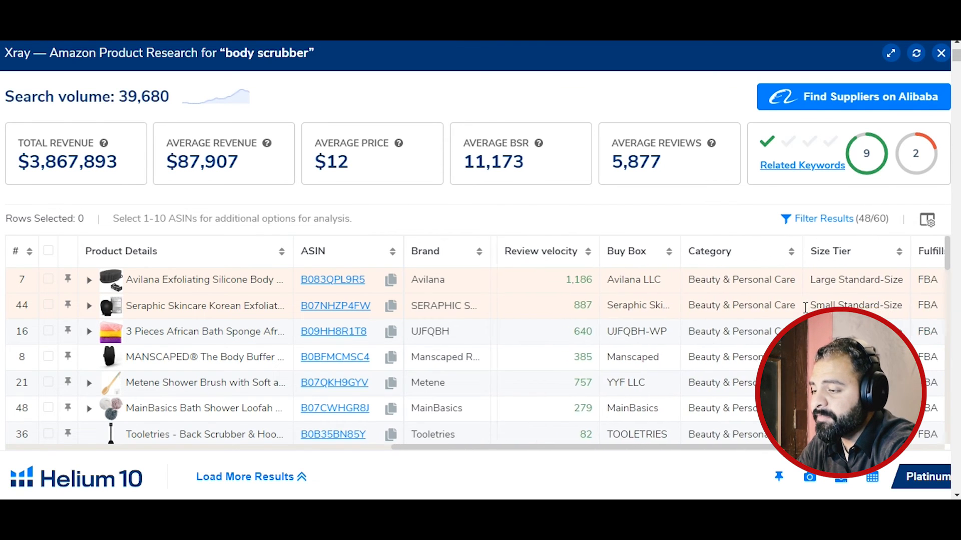
scroll(805, 307, left, 6)
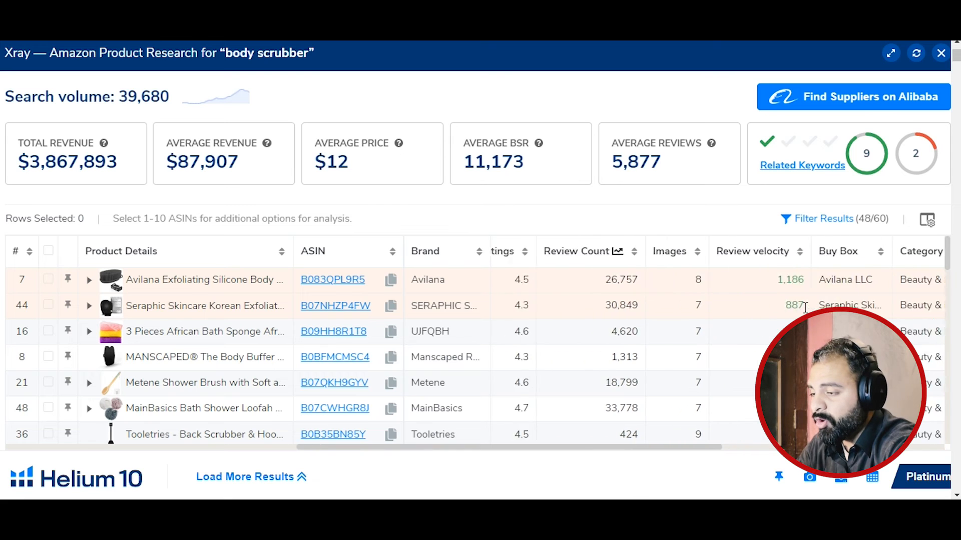
scroll(804, 311, left, 4)
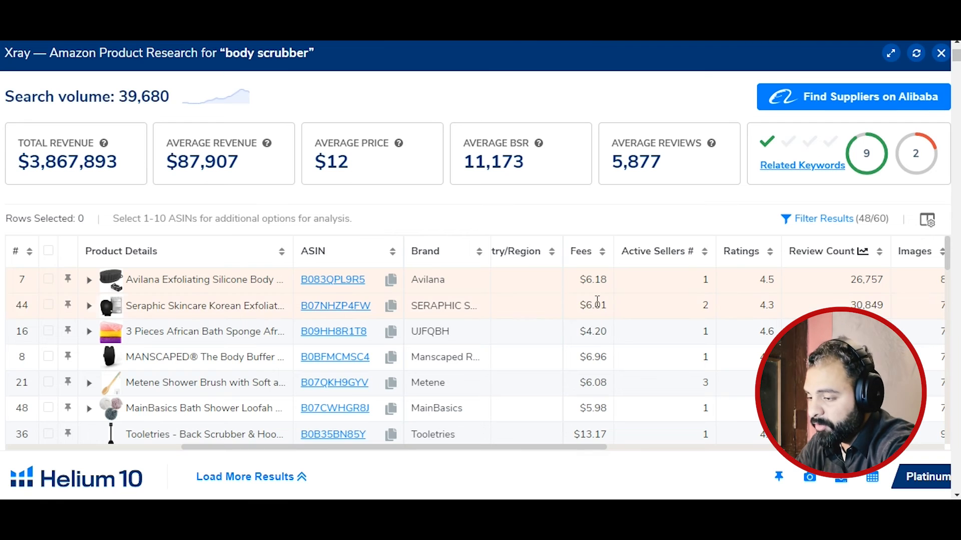
- Check the fulfillment method of the body scrubber products down the Xray list, looking for listings not using FBA
scroll(641, 331, right, 10)
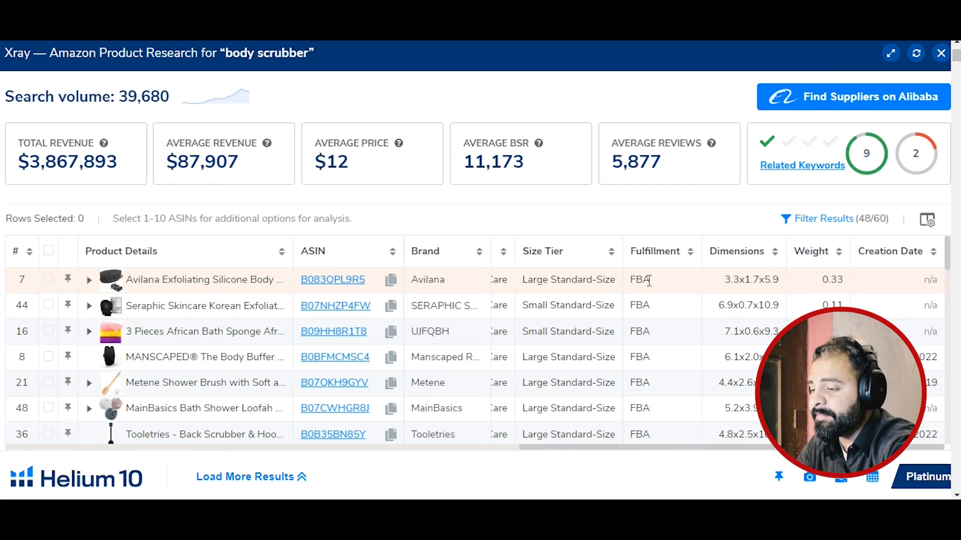
scroll(645, 296, down, 3)
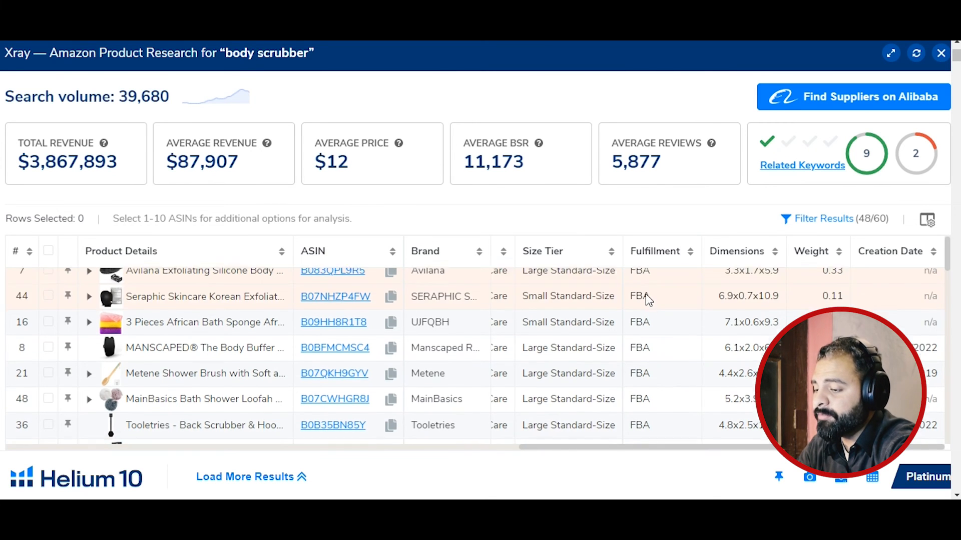
scroll(648, 321, down, 1)
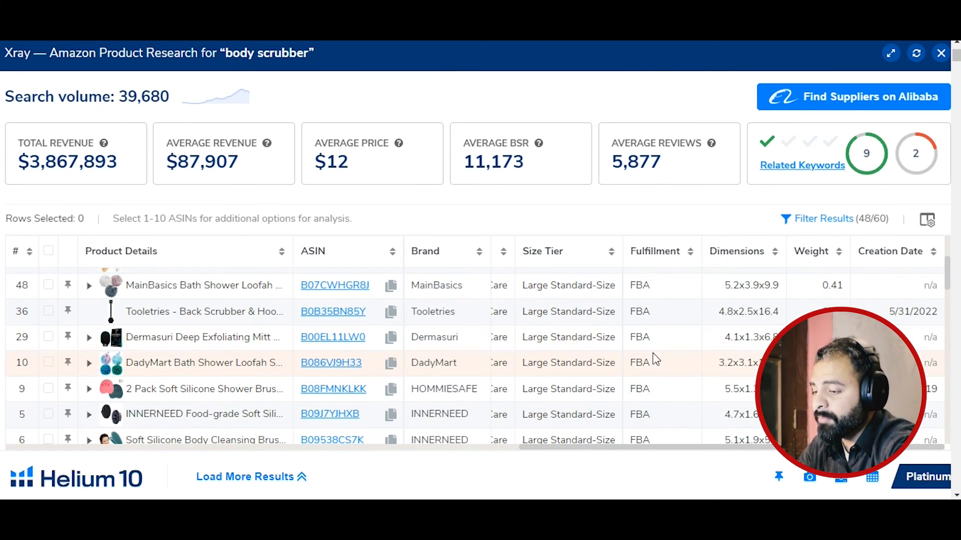
scroll(652, 352, down, 3)
scroll(652, 353, down, 1)
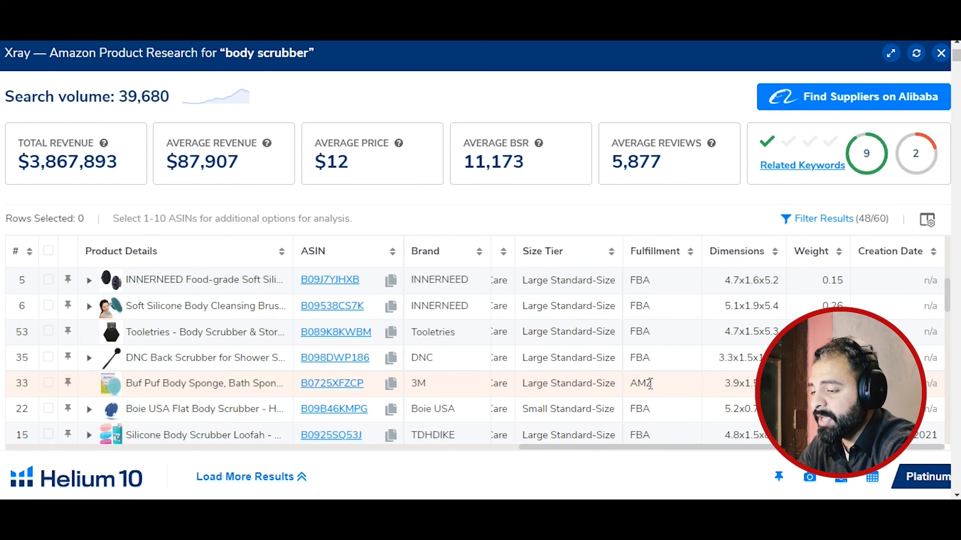
scroll(649, 383, up, 5)
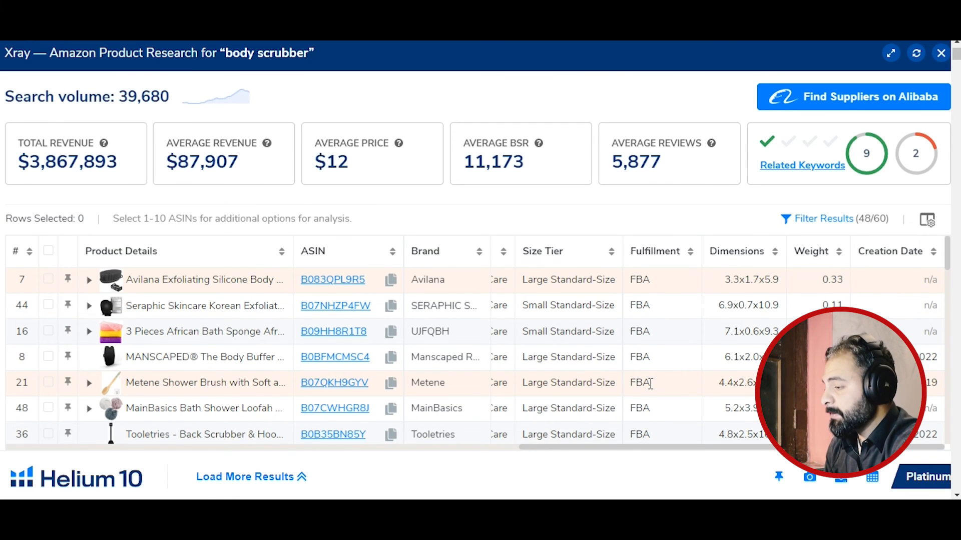
- Review the price, sales, sales graph and revenue of the top body scrubber products
mouse_move(269, 301)
scroll(269, 300, left, 10)
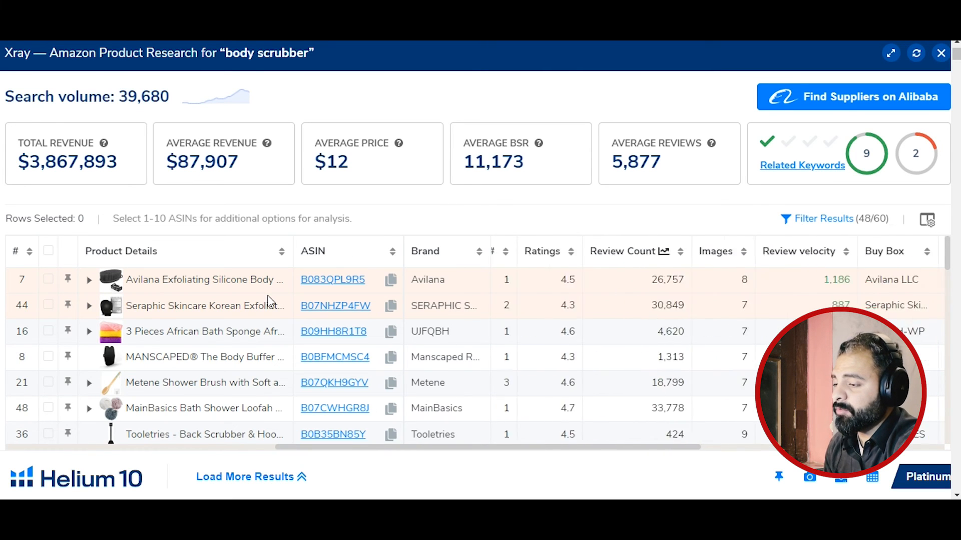
scroll(268, 300, left, 10)
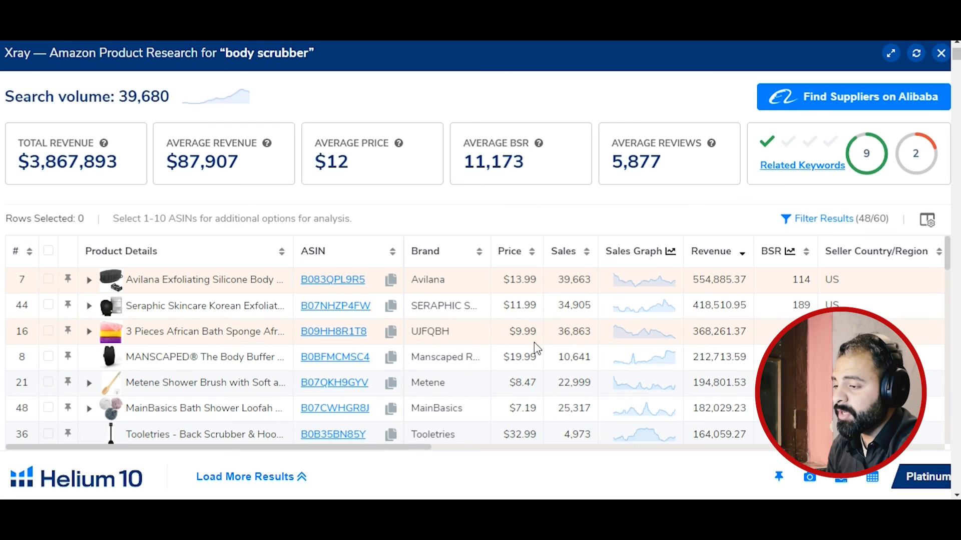
scroll(613, 317, right, 1)
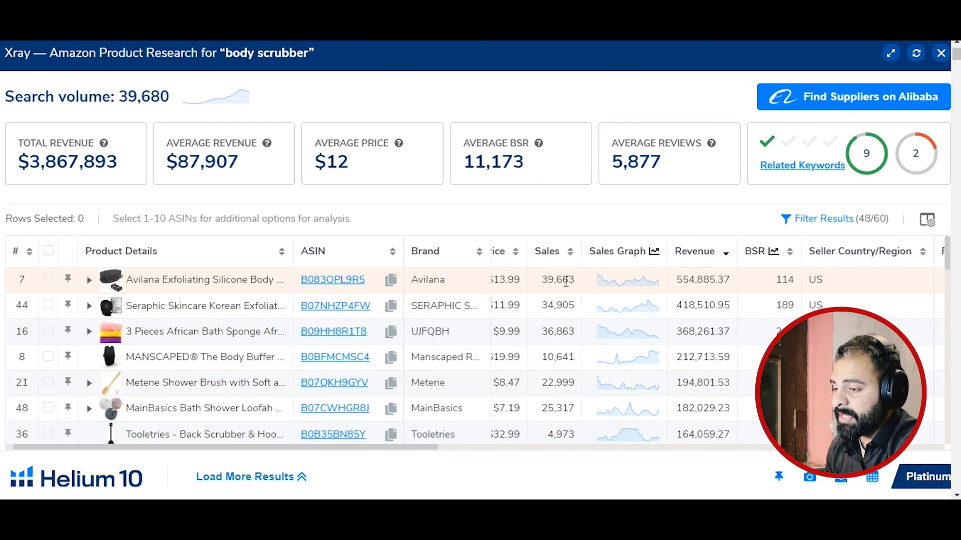
scroll(688, 335, right, 1)
scroll(689, 334, right, 3)
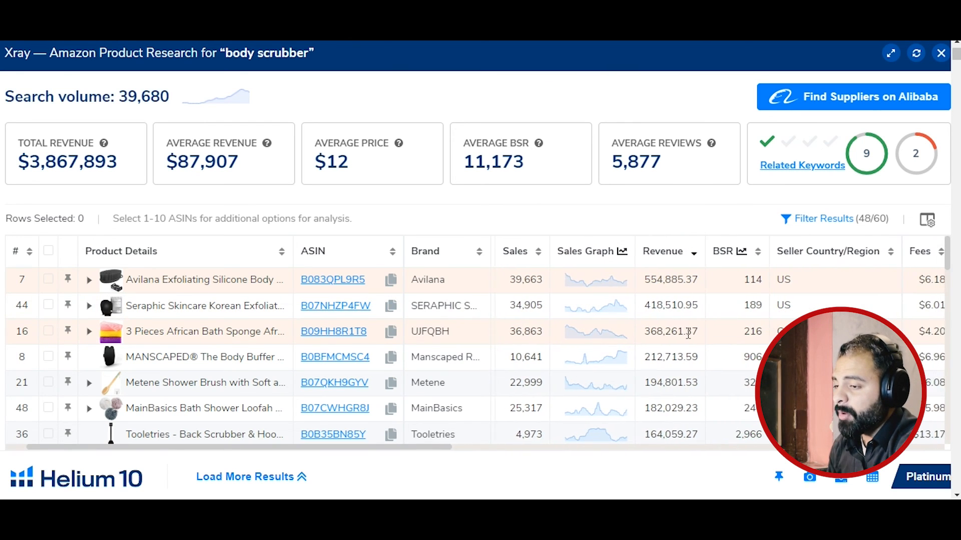
- Review the remaining Xray metrics of the top products, from BSR, seller country and fees through reviews to size tier, fulfillment and weight
scroll(654, 388, right, 10)
scroll(727, 280, right, 5)
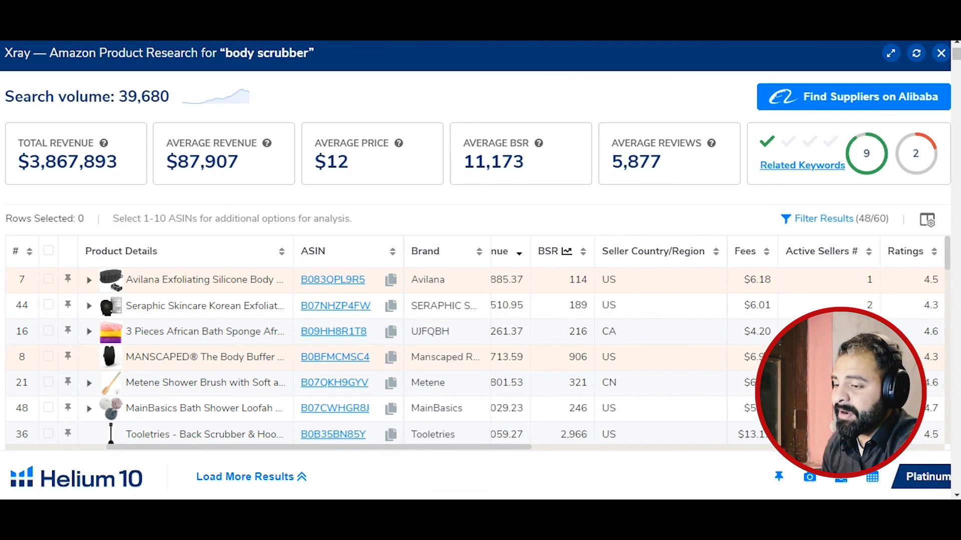
scroll(727, 341, right, 14)
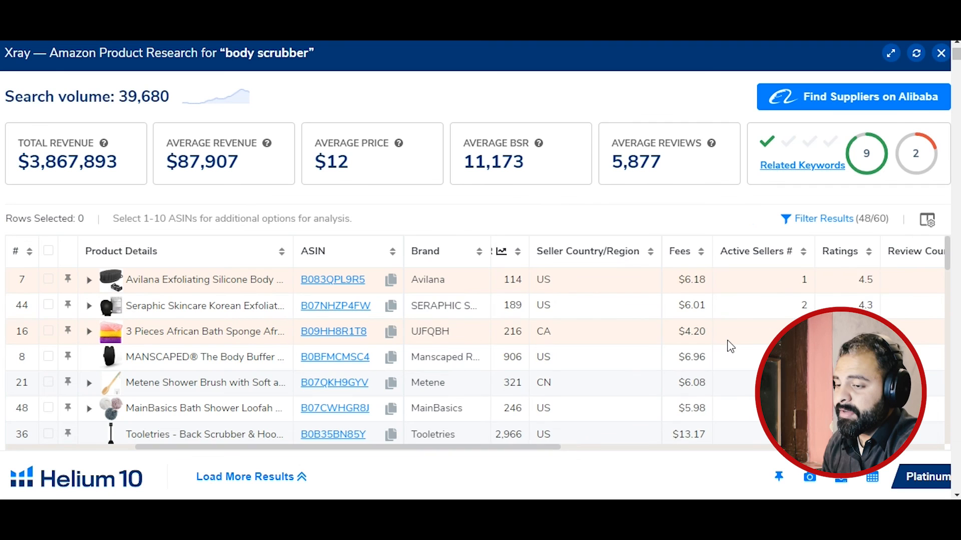
scroll(729, 345, right, 1)
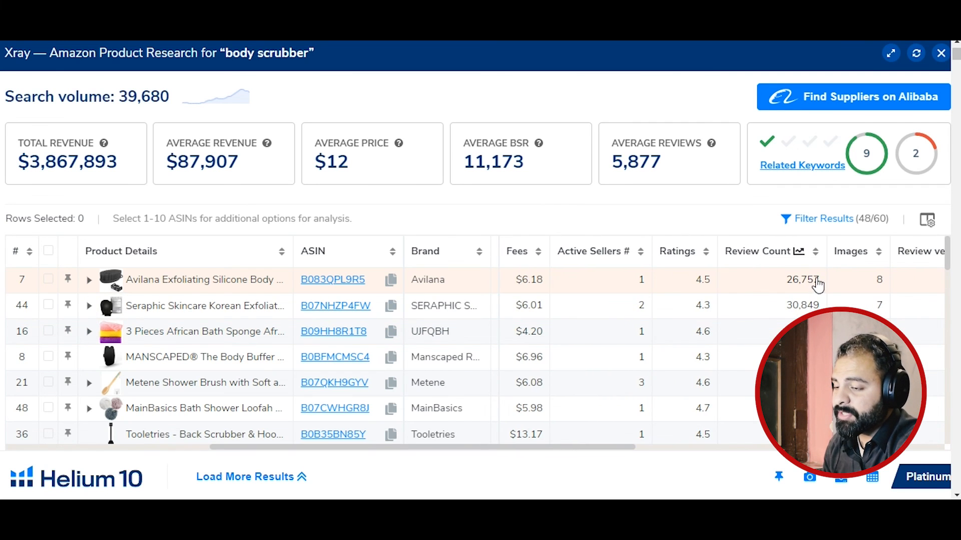
scroll(720, 340, right, 10)
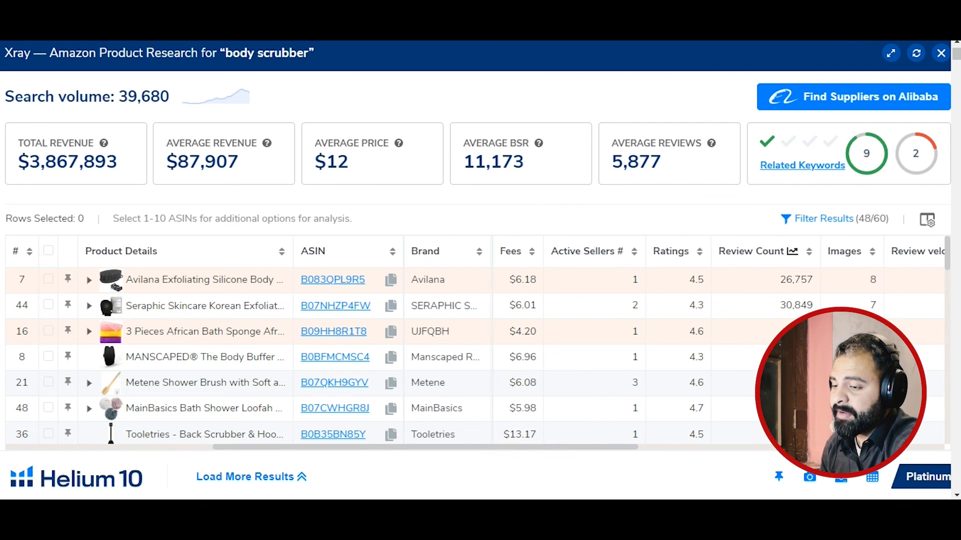
scroll(720, 340, right, 20)
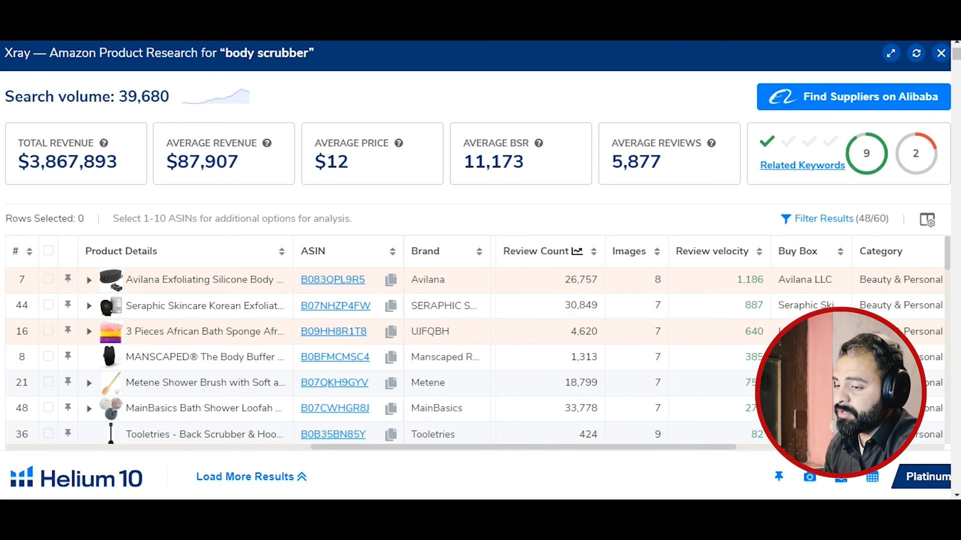
scroll(720, 340, right, 10)
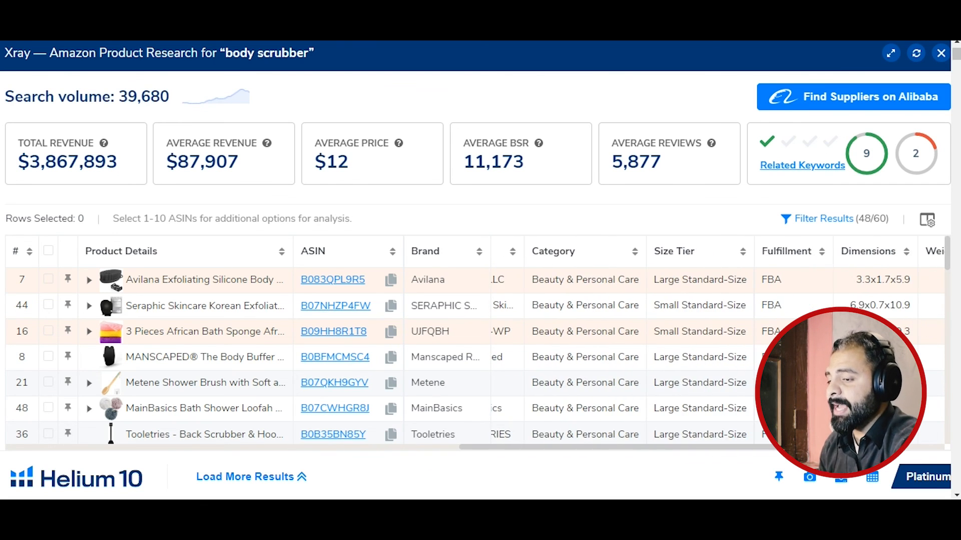
scroll(721, 341, right, 9)
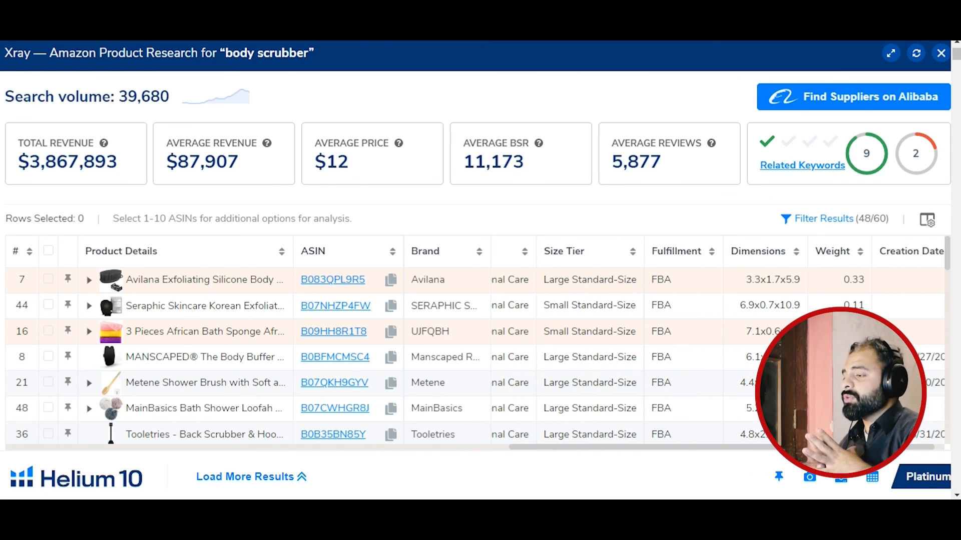